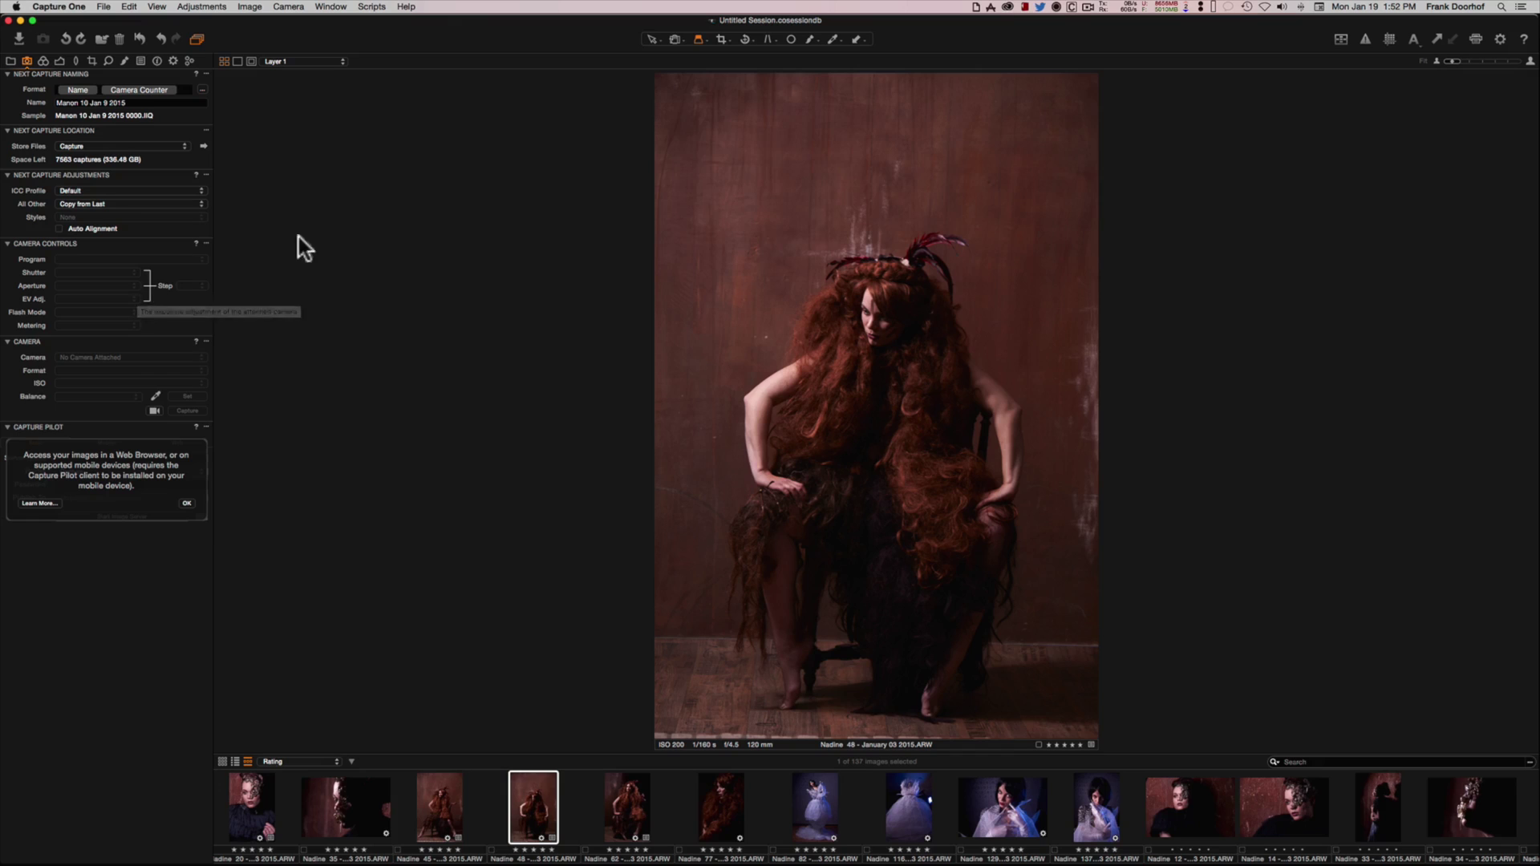
# Enable Layer 1 in the local adjustments and set its mask to always display.
pyautogui.click(7, 426)
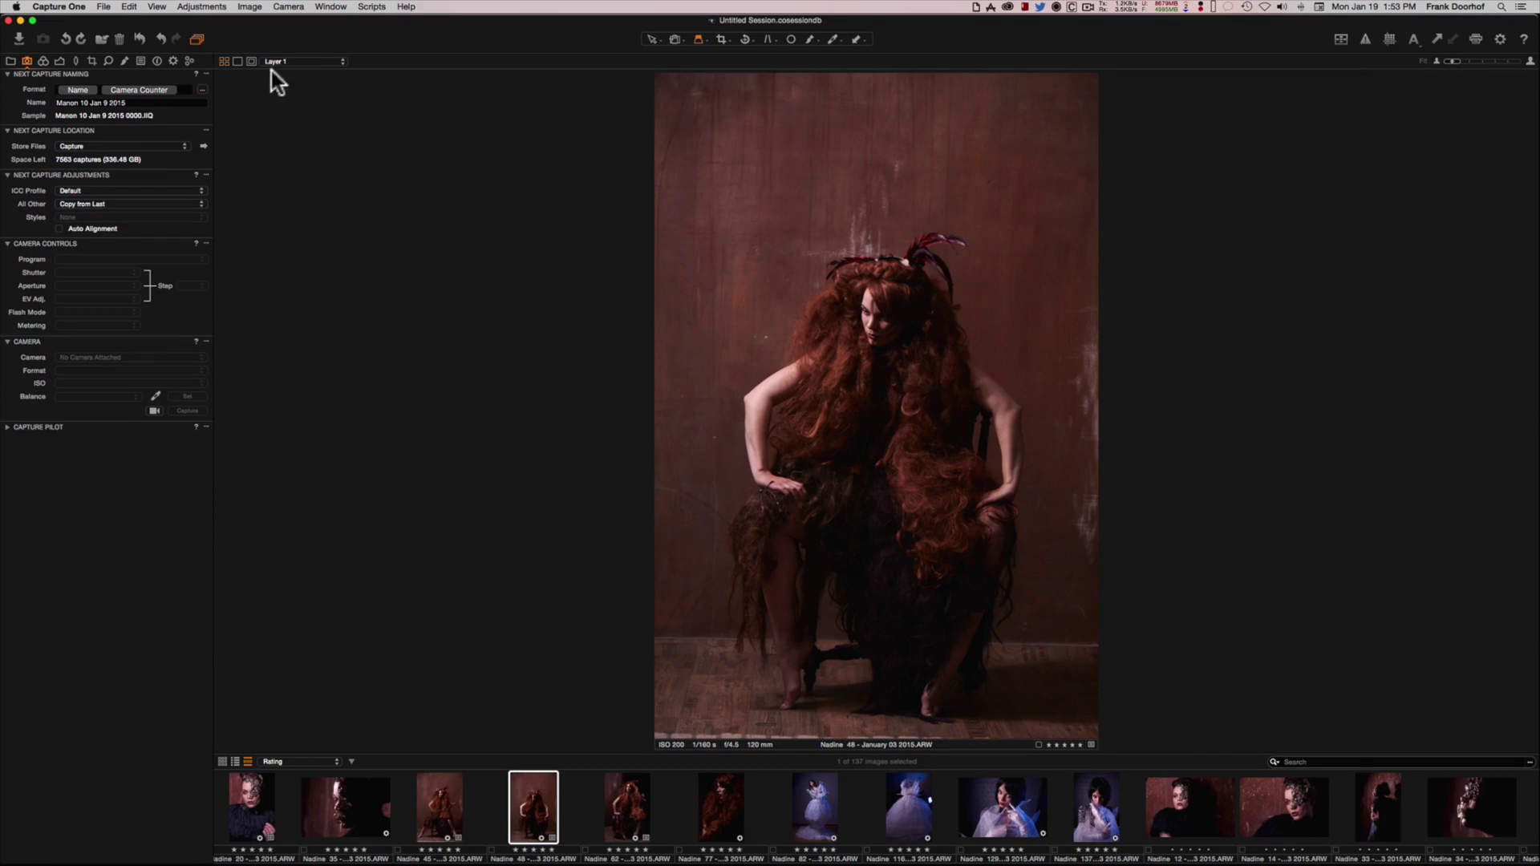
pyautogui.moveTo(164, 96); pyautogui.dragTo(112, 68)
pyautogui.click(125, 61)
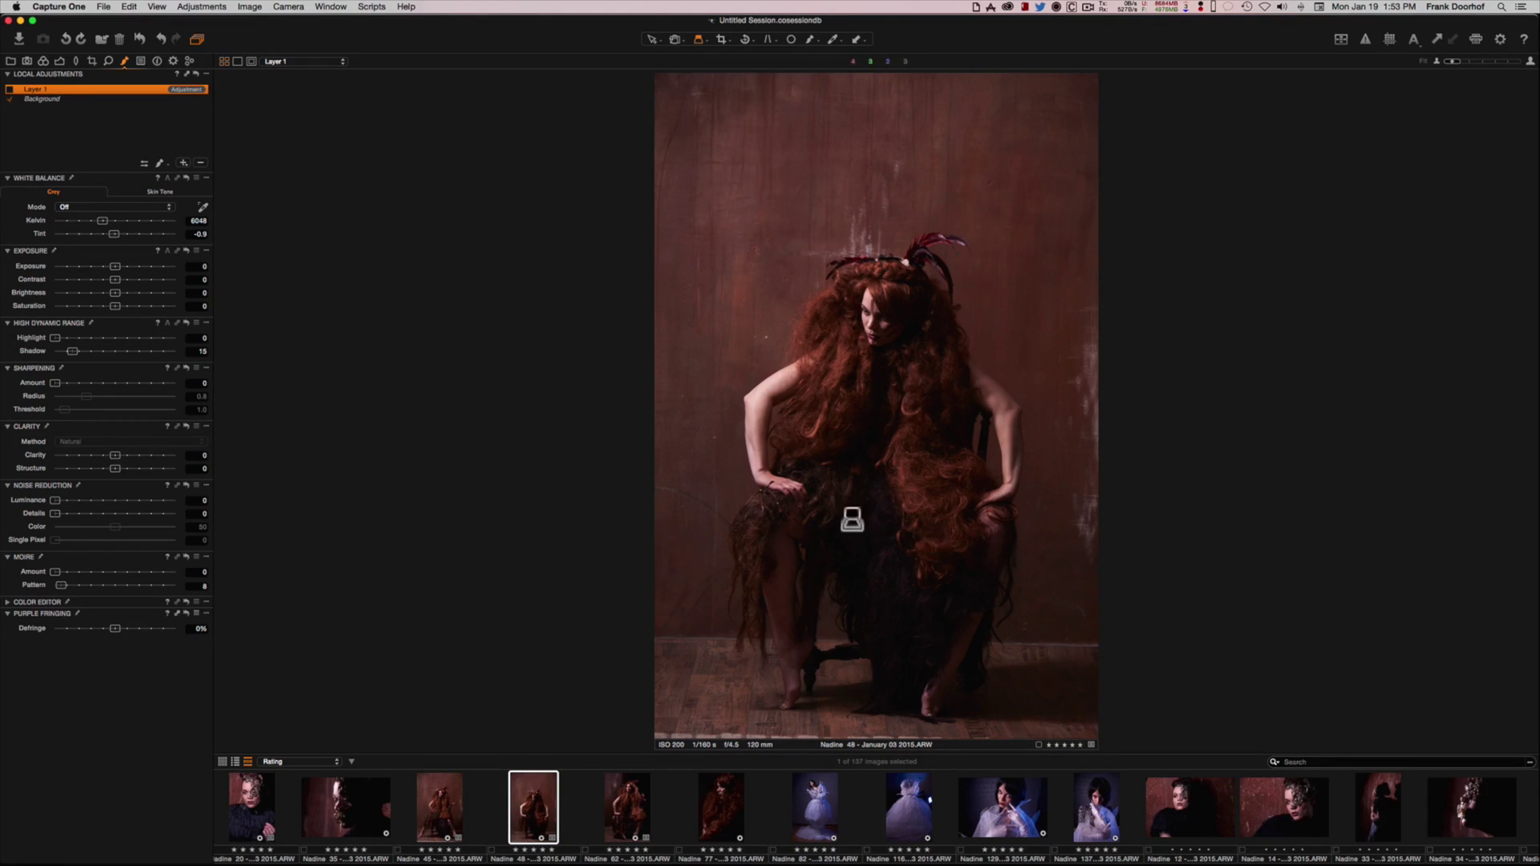
pyautogui.click(11, 96)
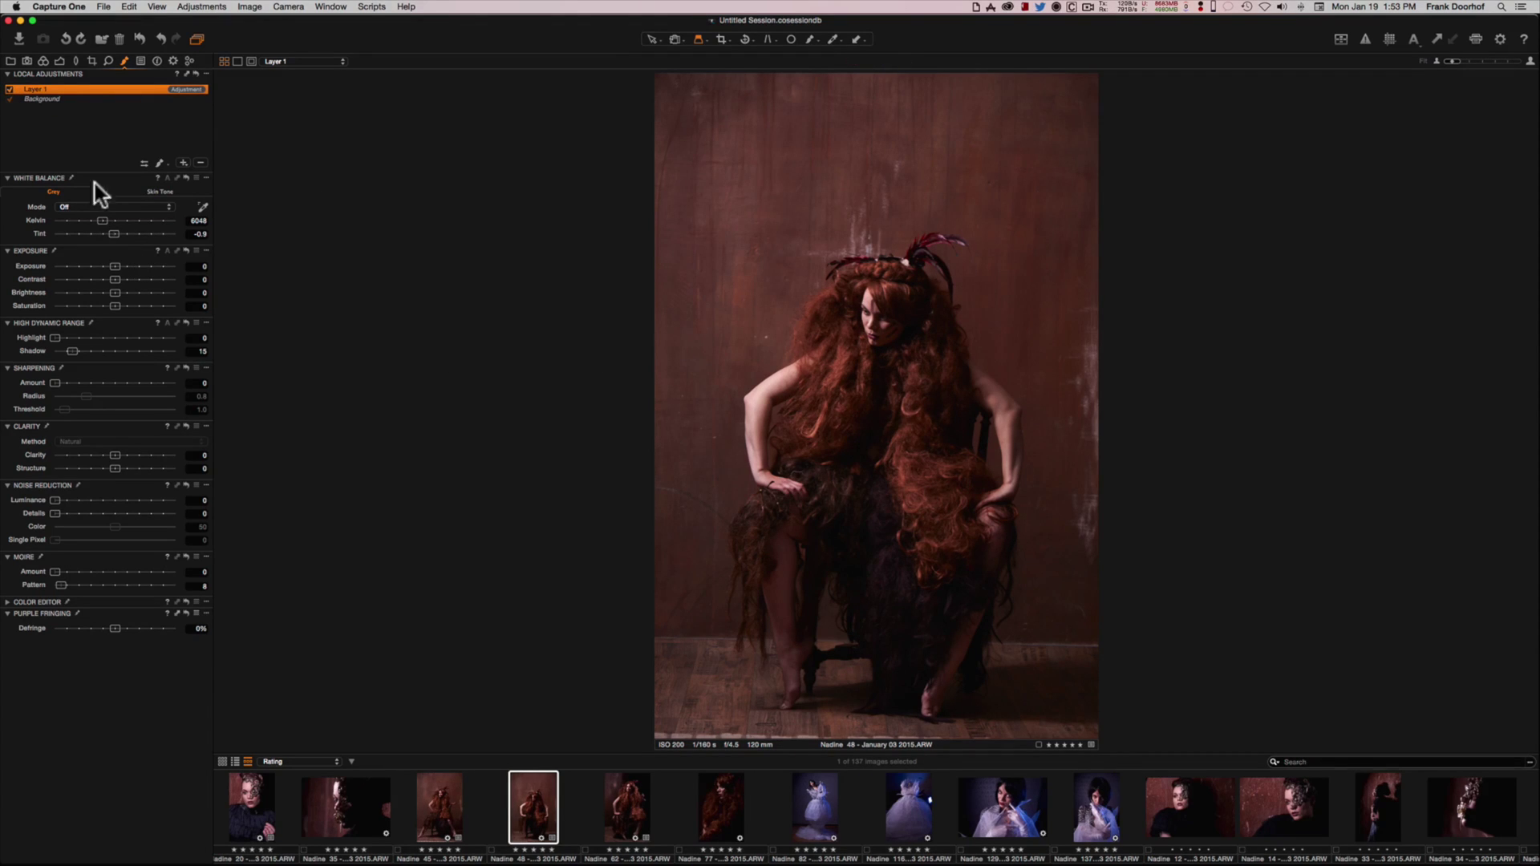
pyautogui.click(162, 163)
pyautogui.click(167, 165)
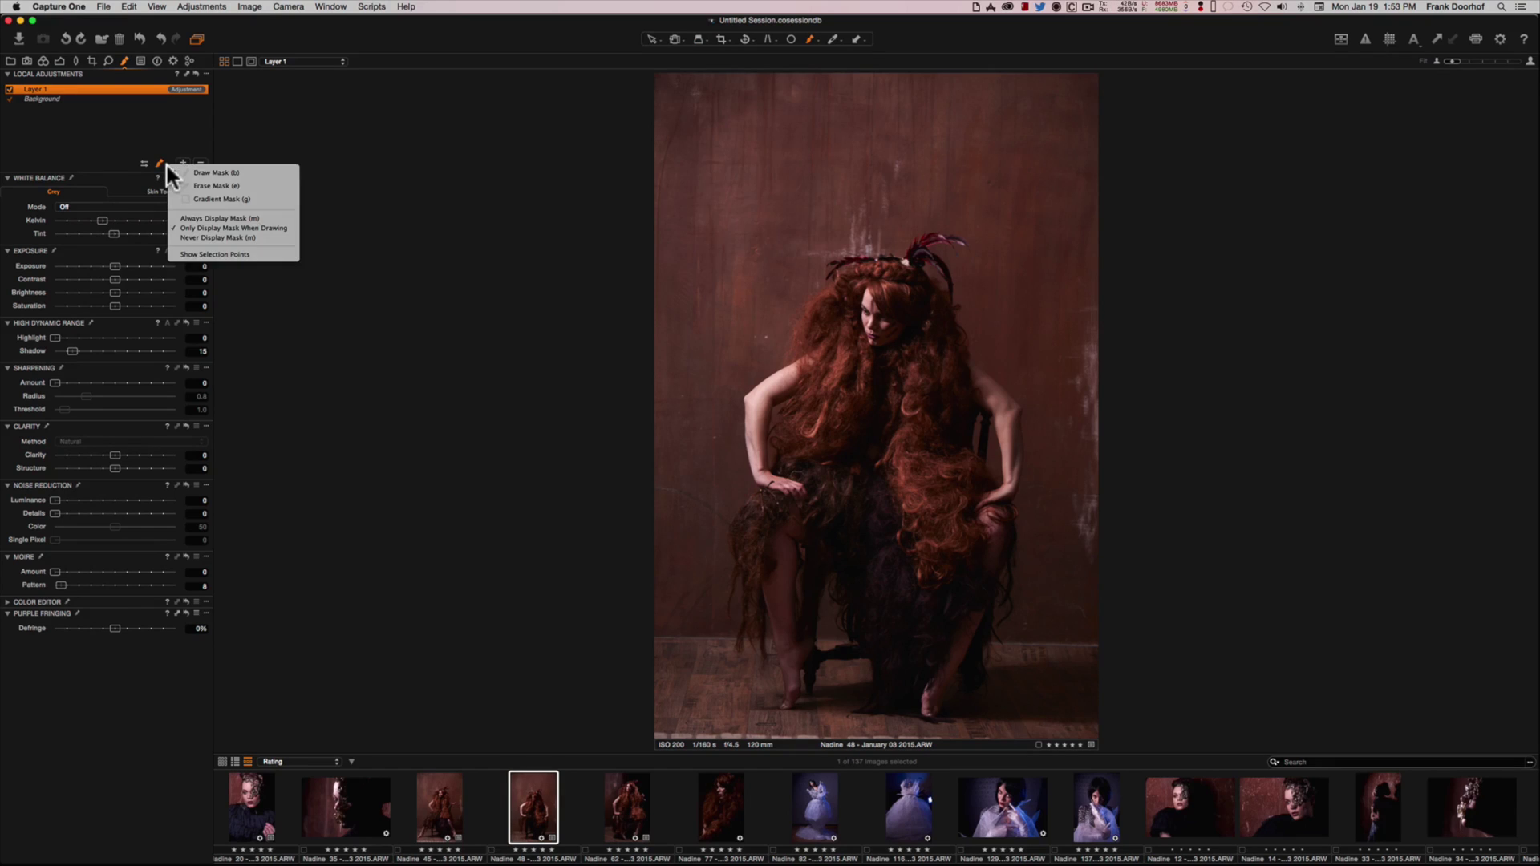
pyautogui.click(205, 218)
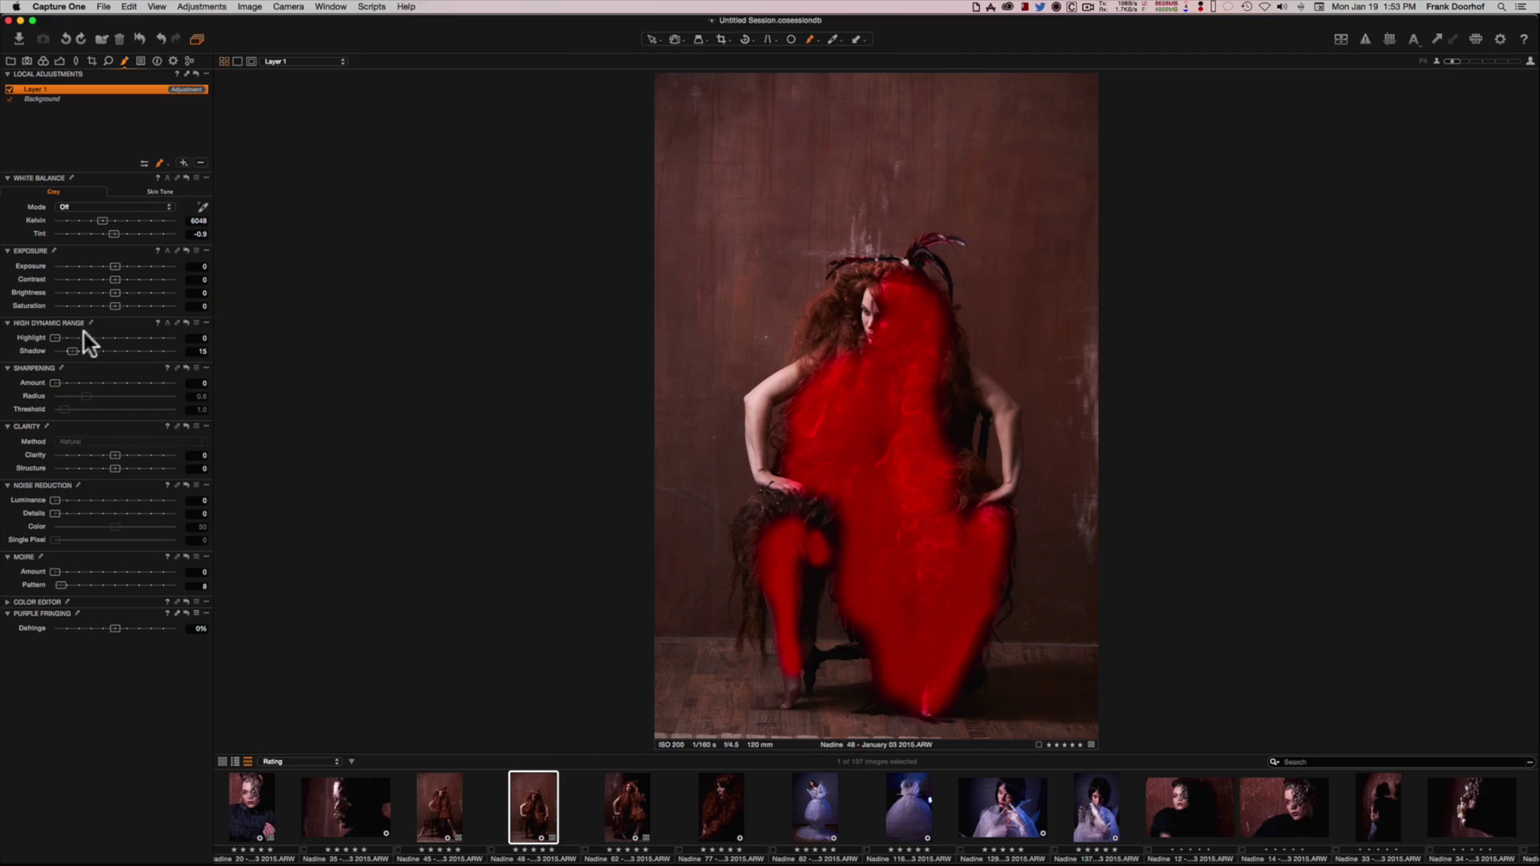
# Set Layer 1's shadow to 20 and exposure to 0.07, and display the mask only when drawing.
pyautogui.moveTo(72, 349)
pyautogui.mouseDown()
pyautogui.moveTo(93, 353)
pyautogui.moveTo(69, 338)
pyautogui.moveTo(100, 336)
pyautogui.moveTo(55, 342)
pyautogui.mouseUp()
pyautogui.moveTo(80, 269); pyautogui.dragTo(114, 244)
pyautogui.click(165, 165)
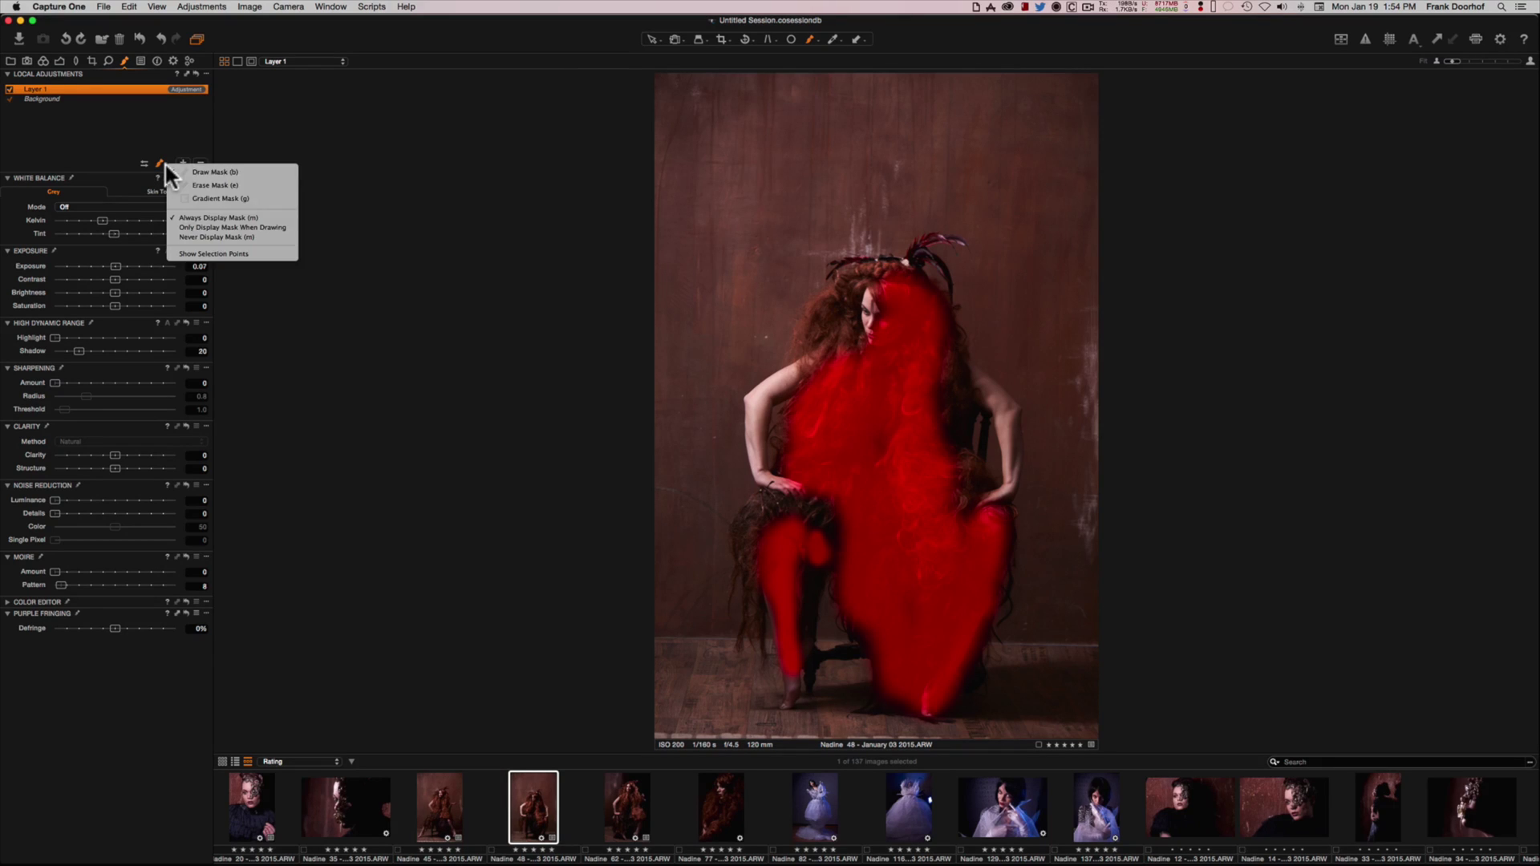
pyautogui.click(198, 227)
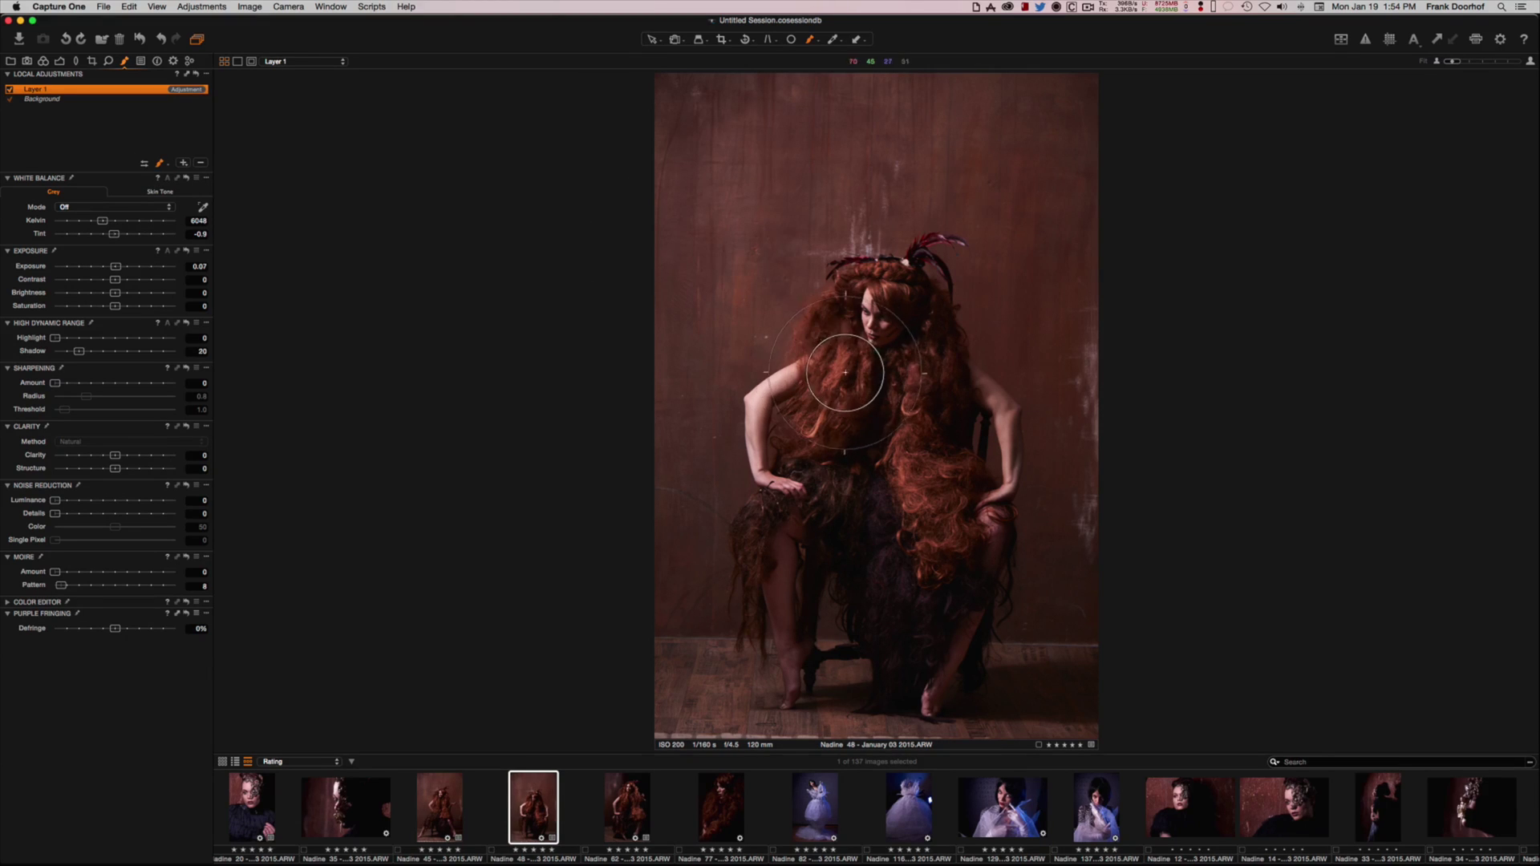
# Reduce the mask brush size over the photo and enlarge it again.
pyautogui.press('[')
pyautogui.press('[')
pyautogui.press('[')
pyautogui.press('[')
pyautogui.press('[')
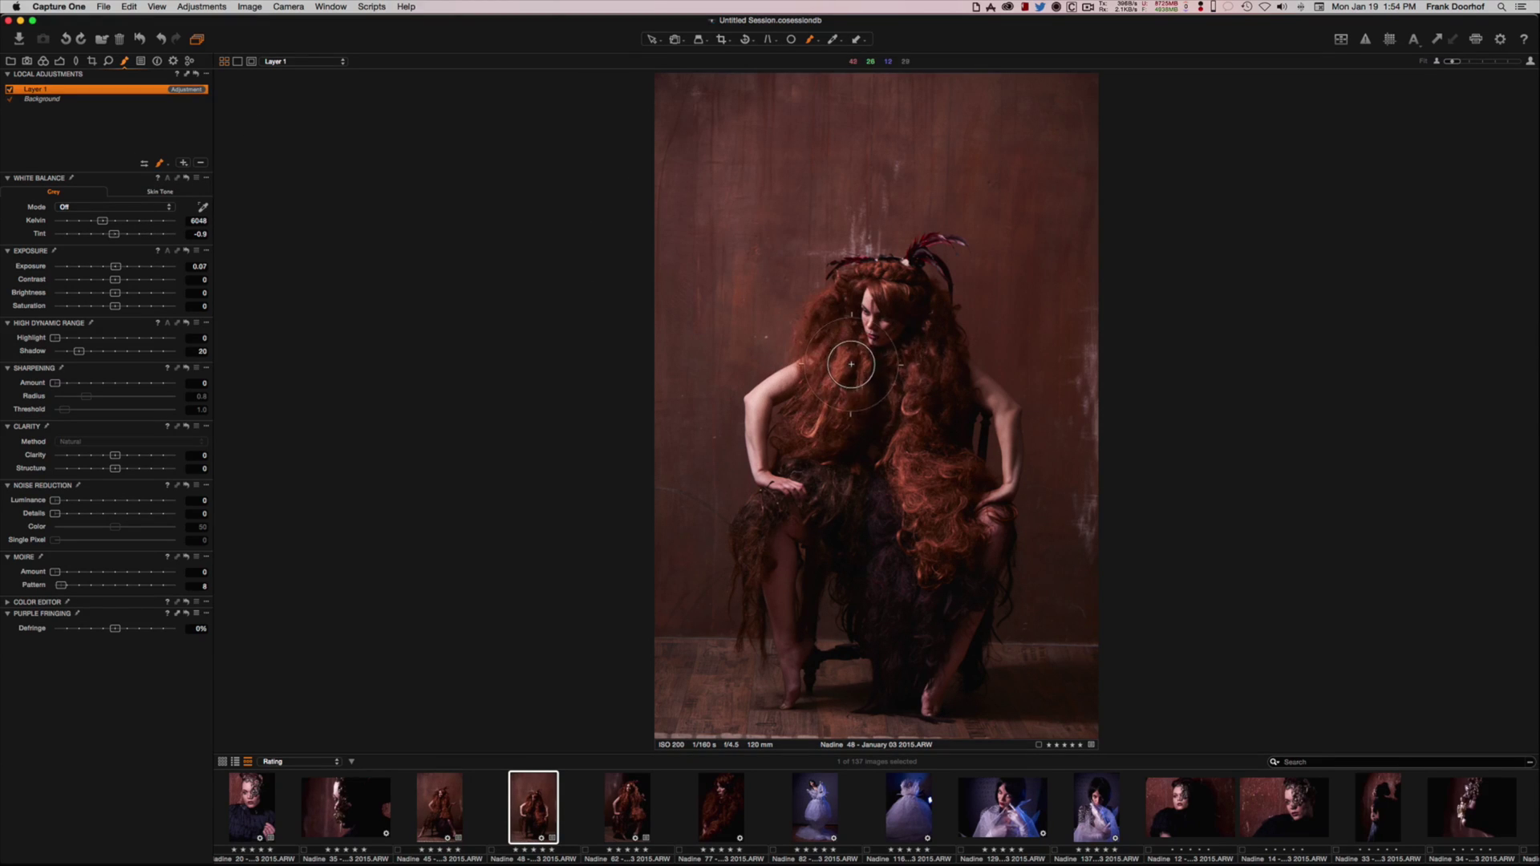
pyautogui.press(']')
pyautogui.press(']')
pyautogui.press(']')
pyautogui.press(']')
pyautogui.press(']')
pyautogui.press(']')
pyautogui.click(143, 164)
# Apply the user style FD blueish 1970s v3 to the selected portrait.
pyautogui.click(141, 61)
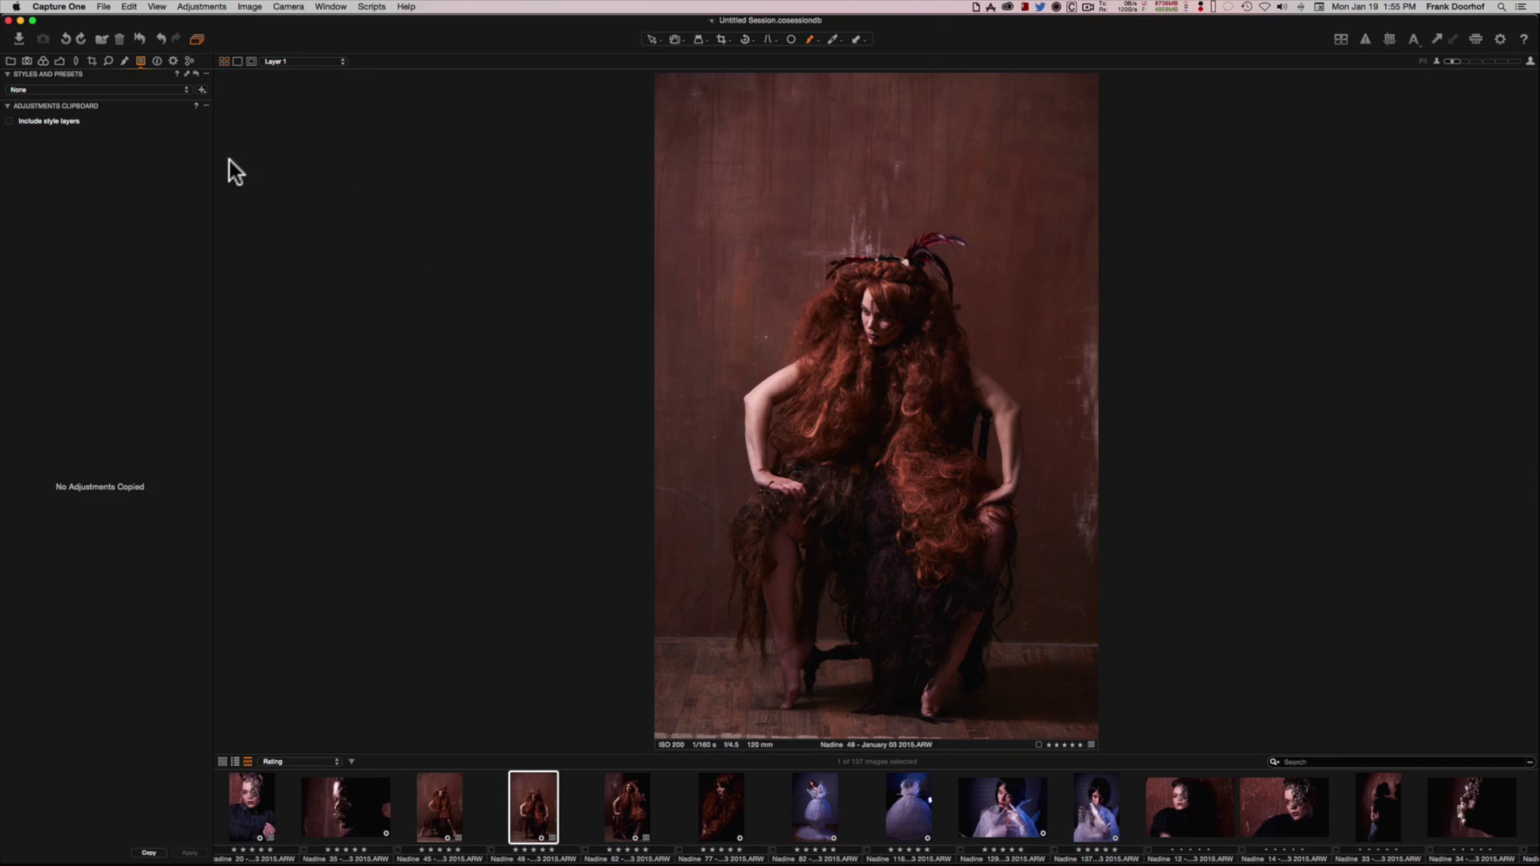
pyautogui.click(98, 89)
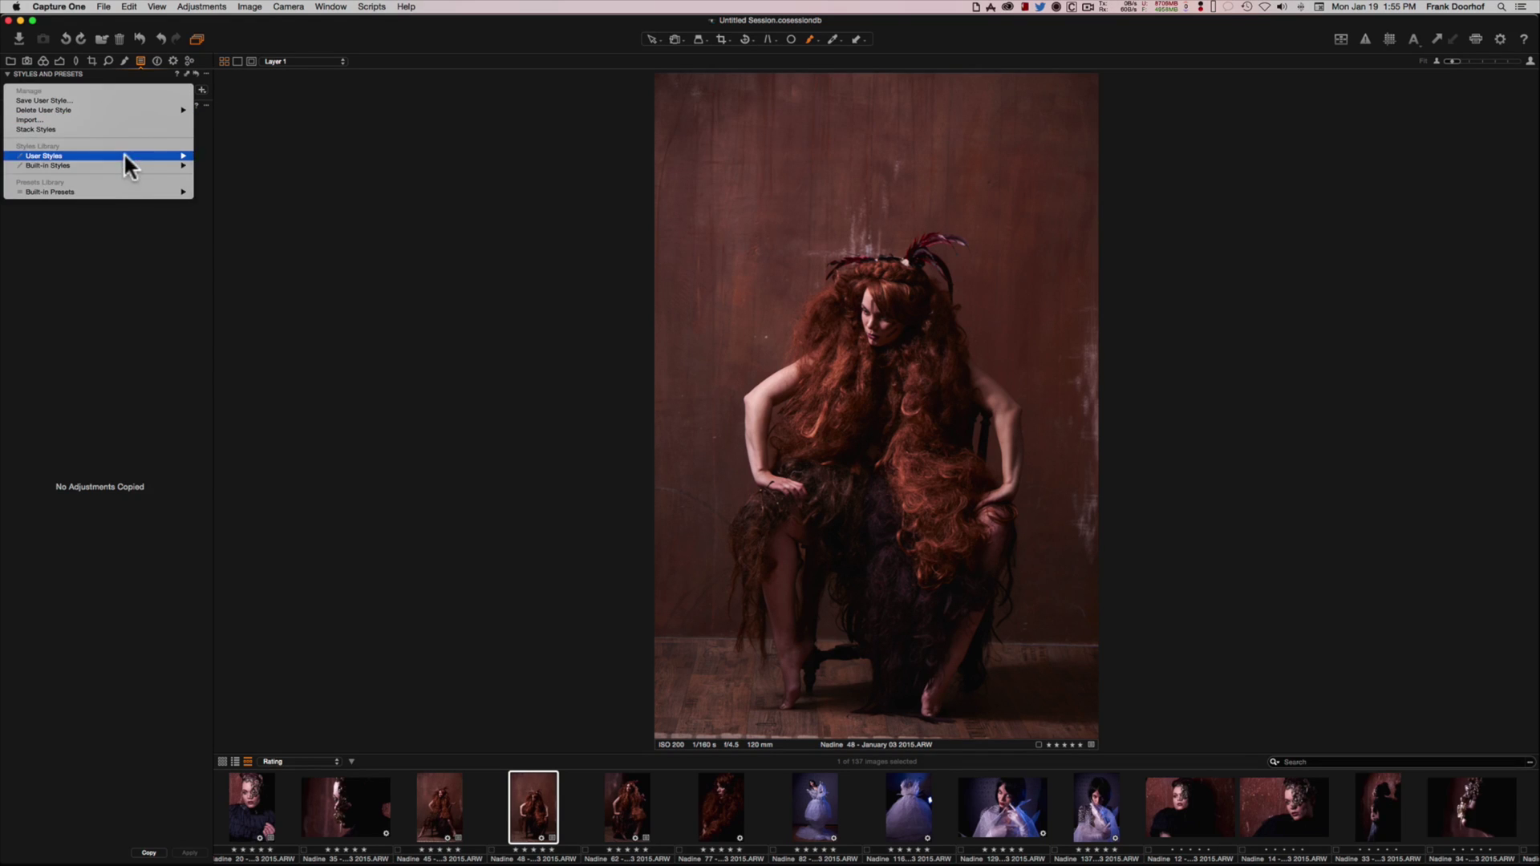
pyautogui.moveTo(125, 157)
pyautogui.moveTo(248, 193)
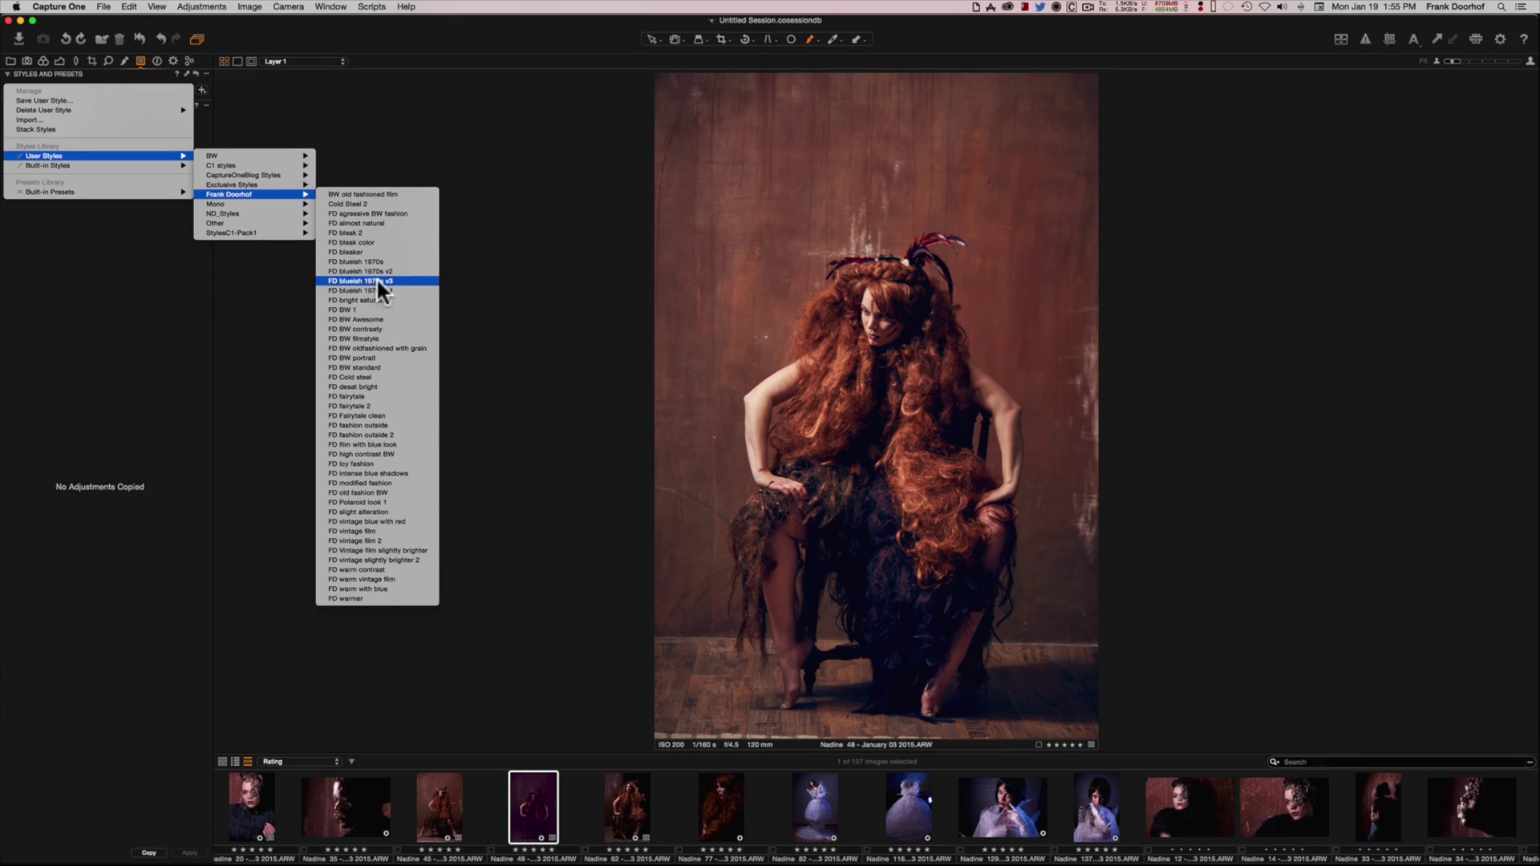
pyautogui.click(378, 281)
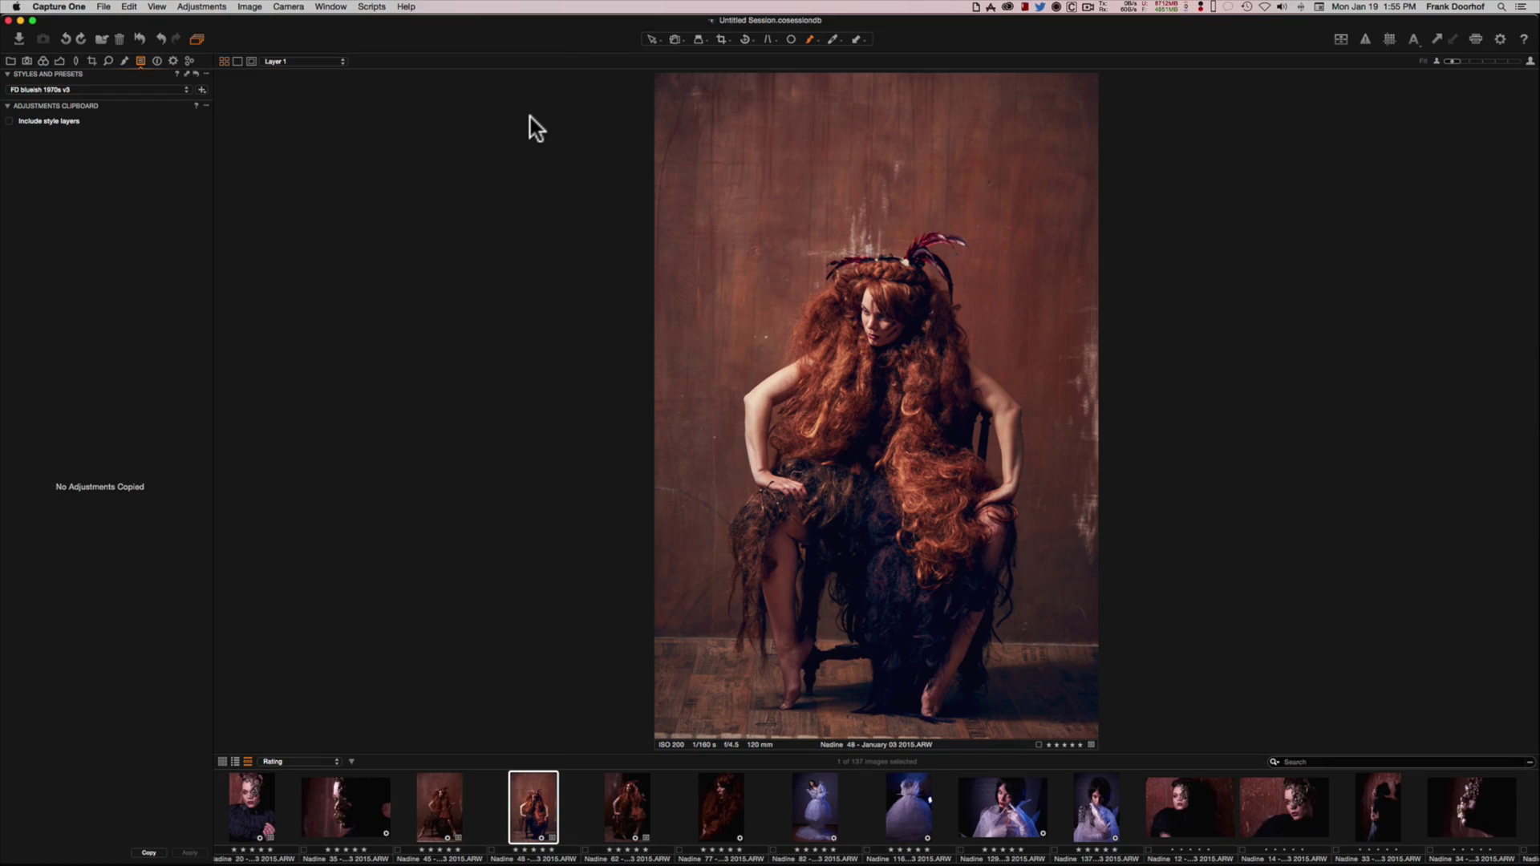
# Brighten the red channel of the portrait by shifting its Levels midtone towards the shadows.
pyautogui.click(59, 61)
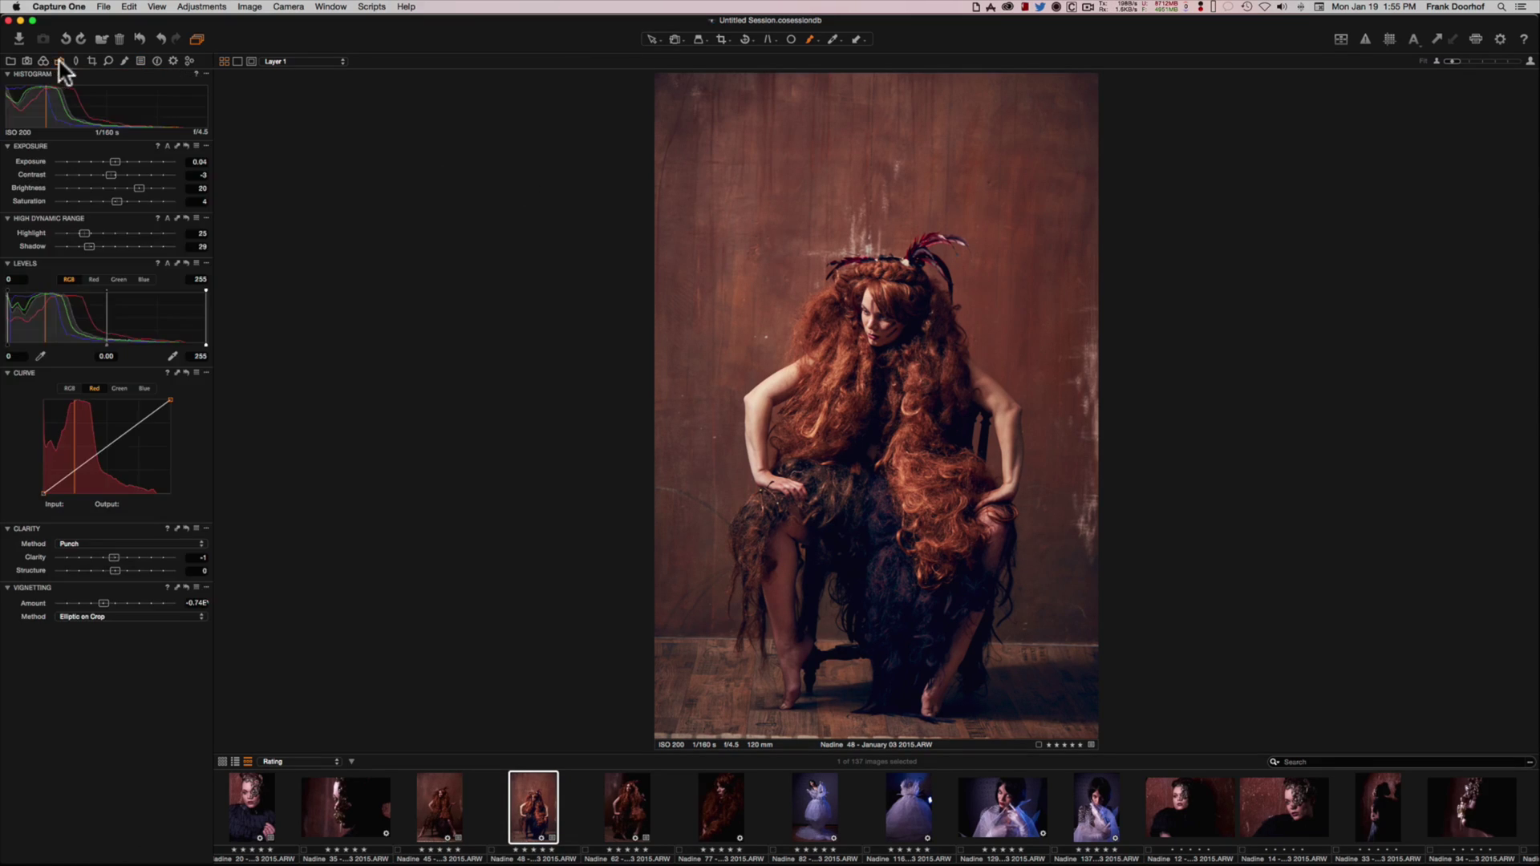
pyautogui.click(96, 279)
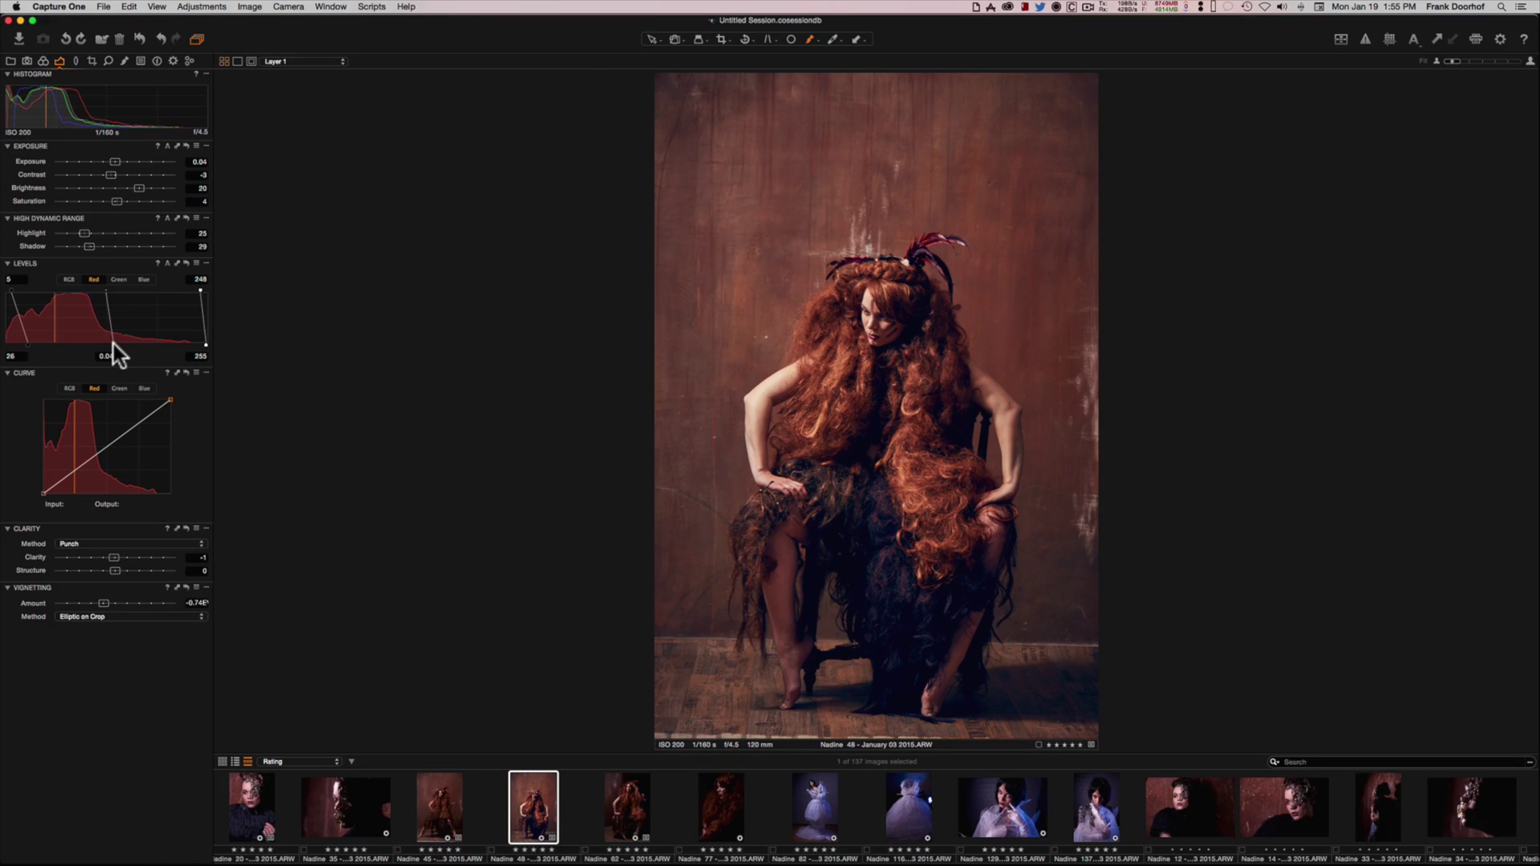
pyautogui.moveTo(113, 344); pyautogui.dragTo(105, 347)
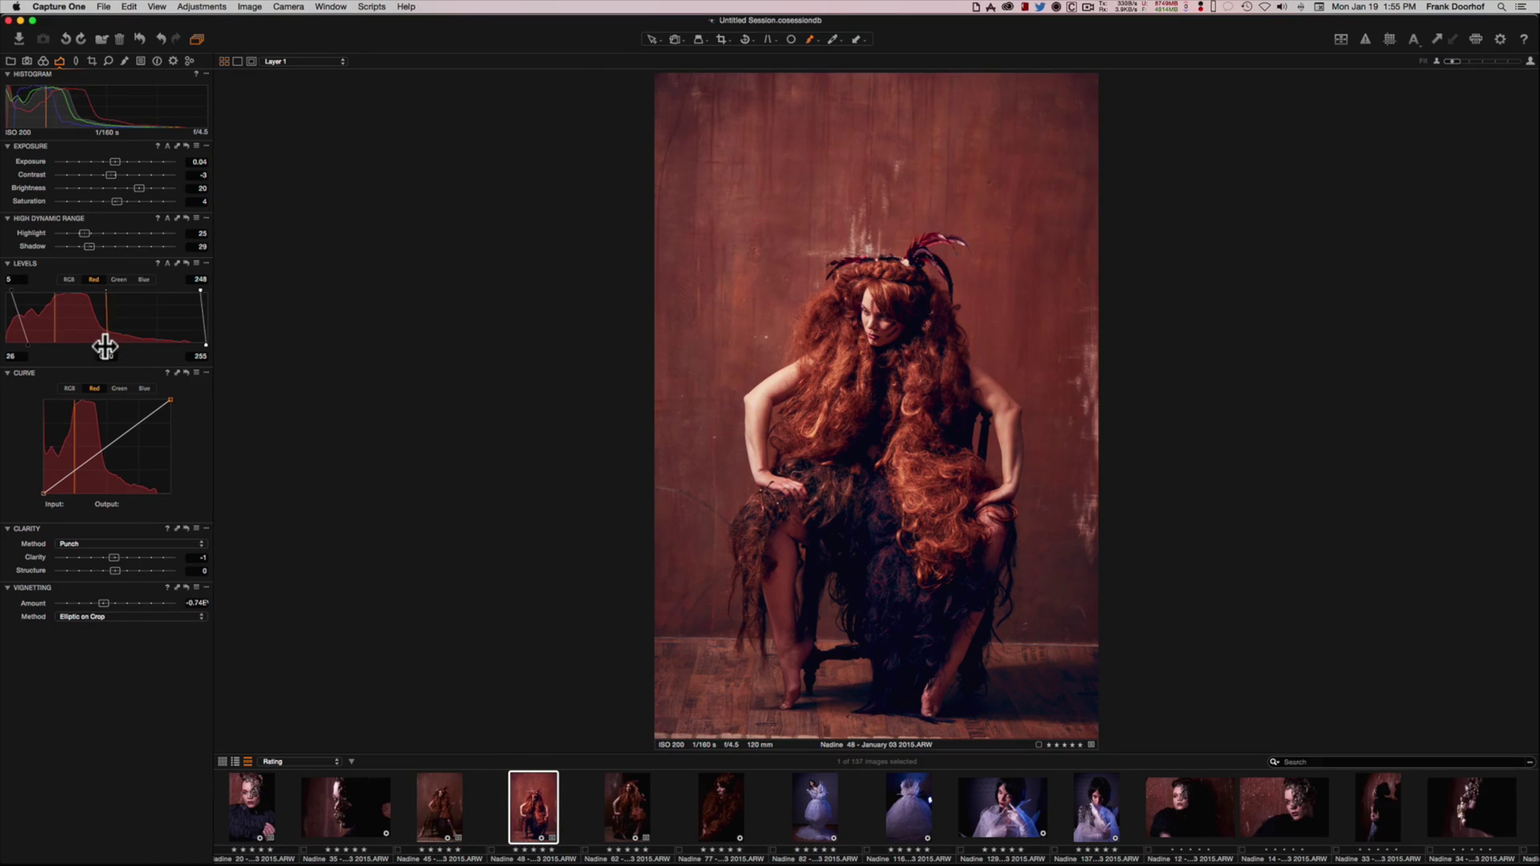
# Raise the RGB Levels shadow output to 11 and set the saturation to -11.
pyautogui.click(69, 280)
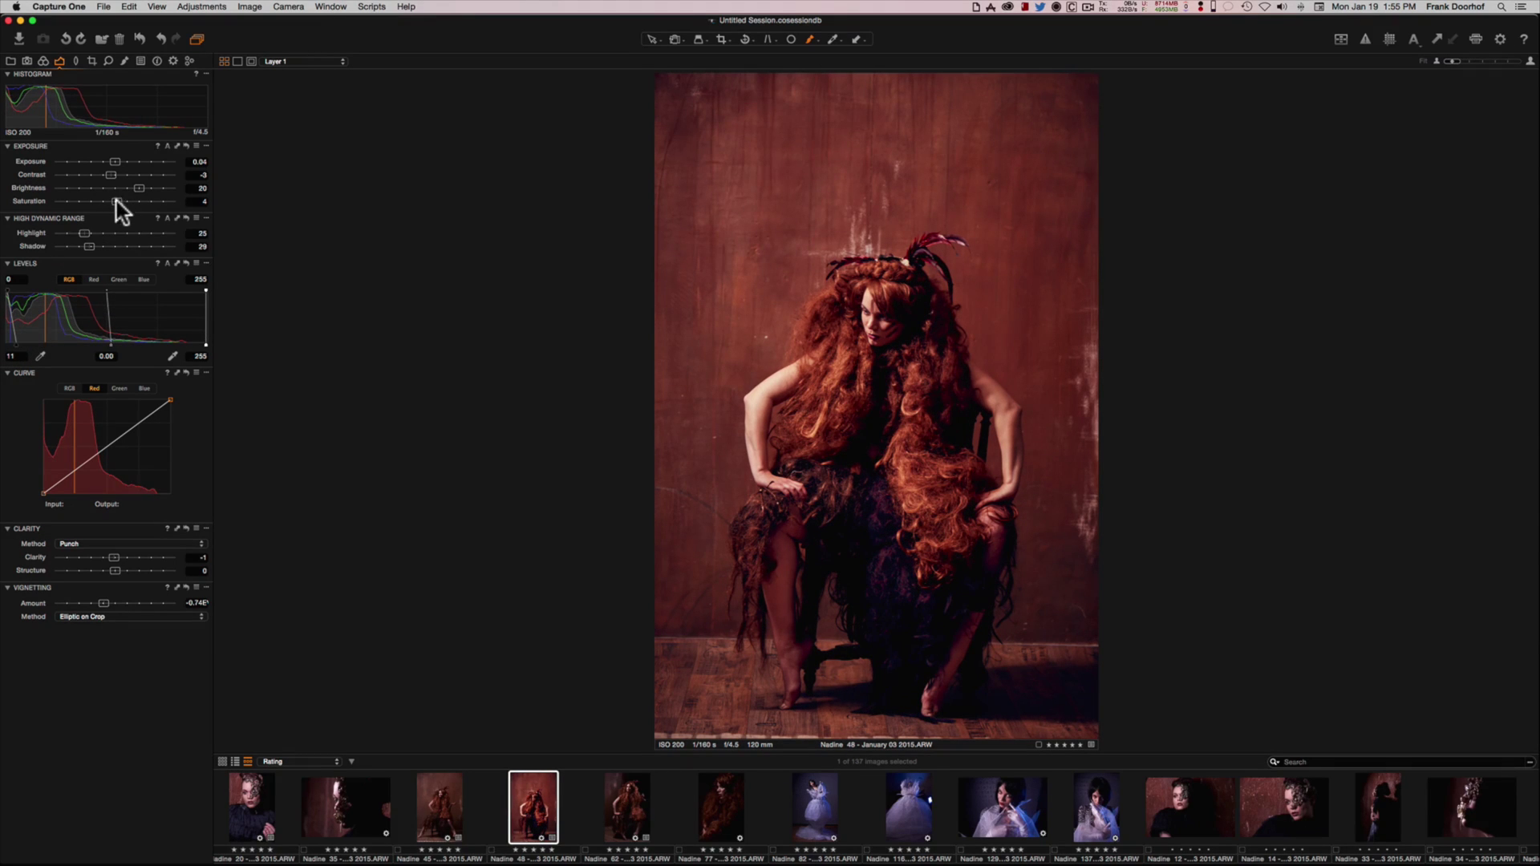
pyautogui.moveTo(116, 201); pyautogui.dragTo(108, 205)
# Create a new variant of the selected portrait and apply the user style BW old fashioned film to it.
pyautogui.rightClick(532, 802)
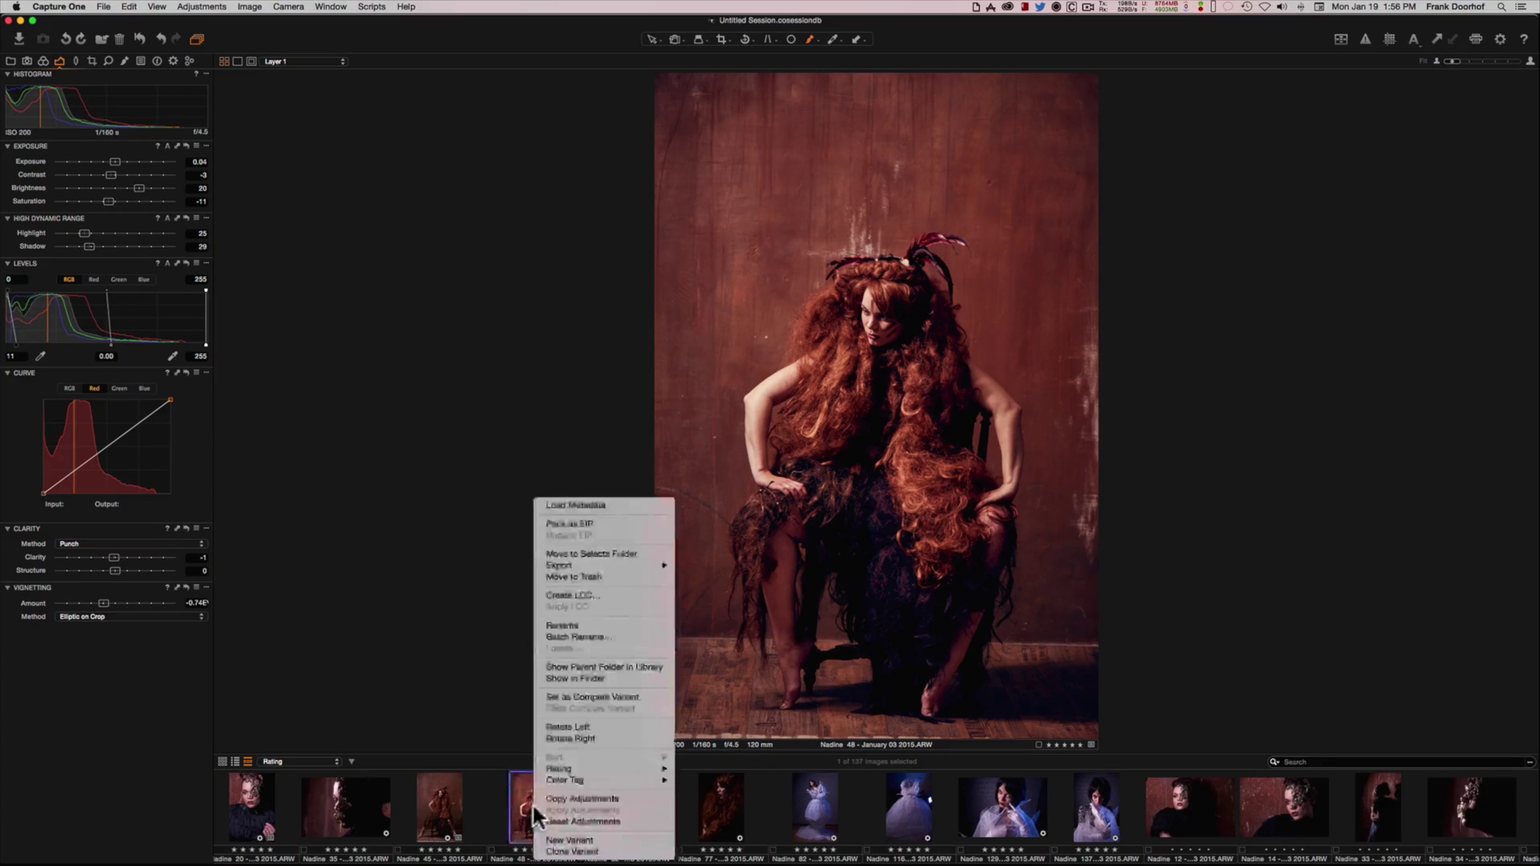
pyautogui.click(582, 839)
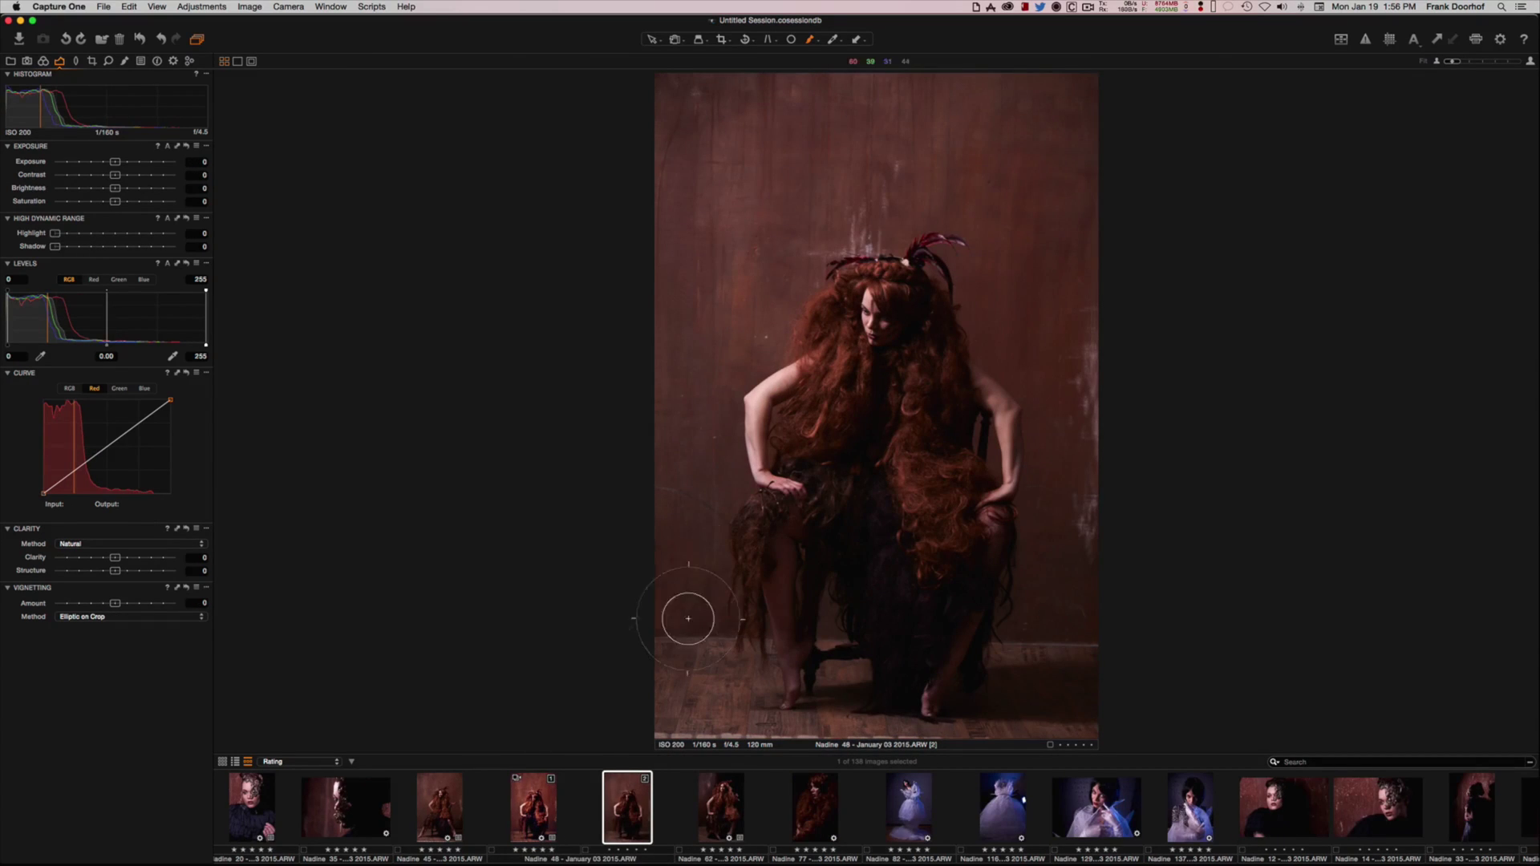
pyautogui.click(140, 61)
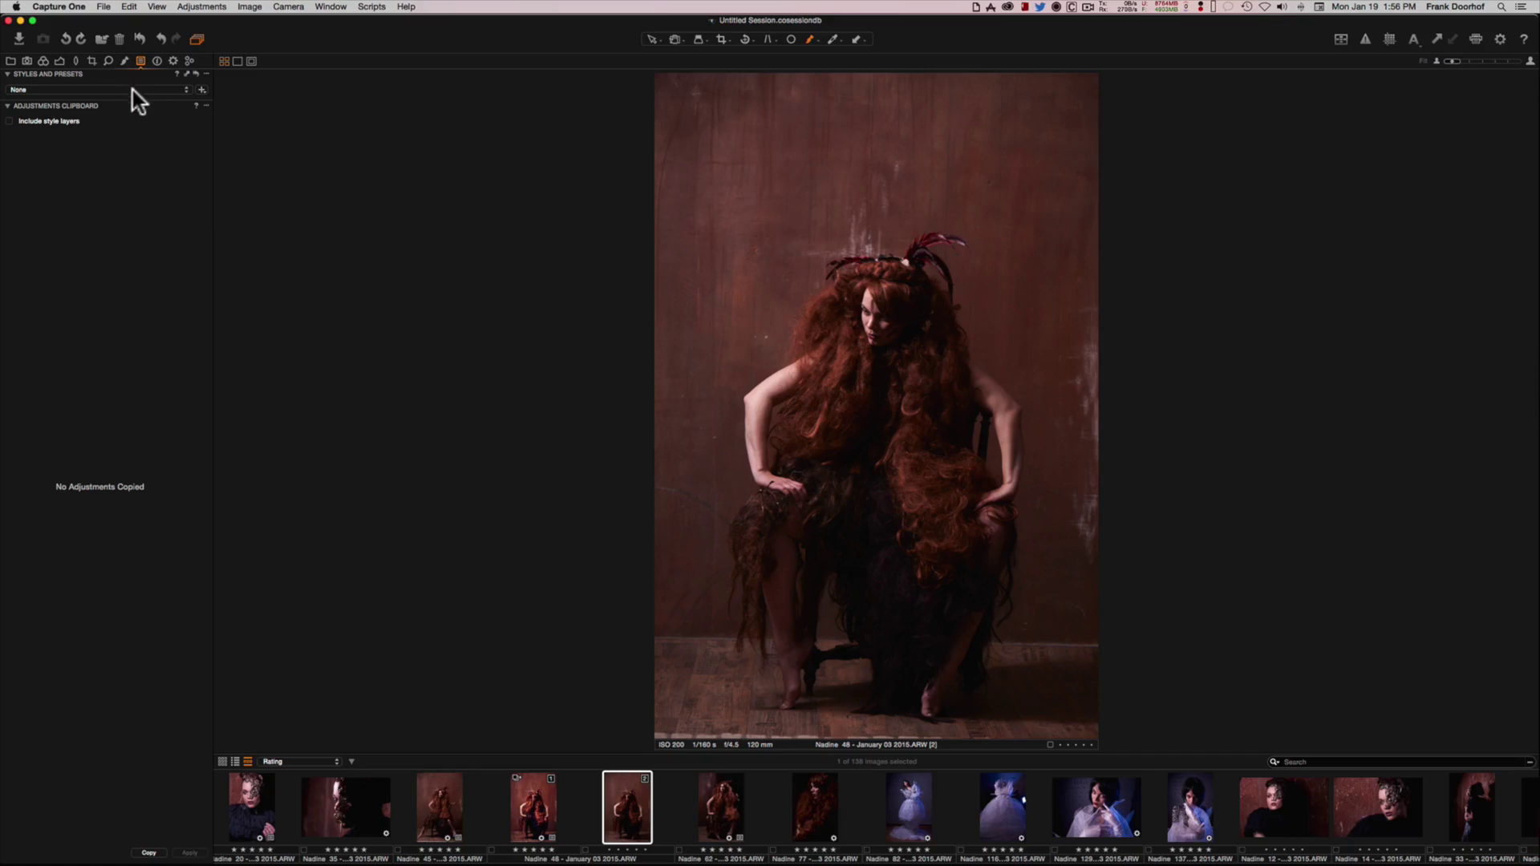
pyautogui.click(132, 90)
pyautogui.moveTo(149, 160)
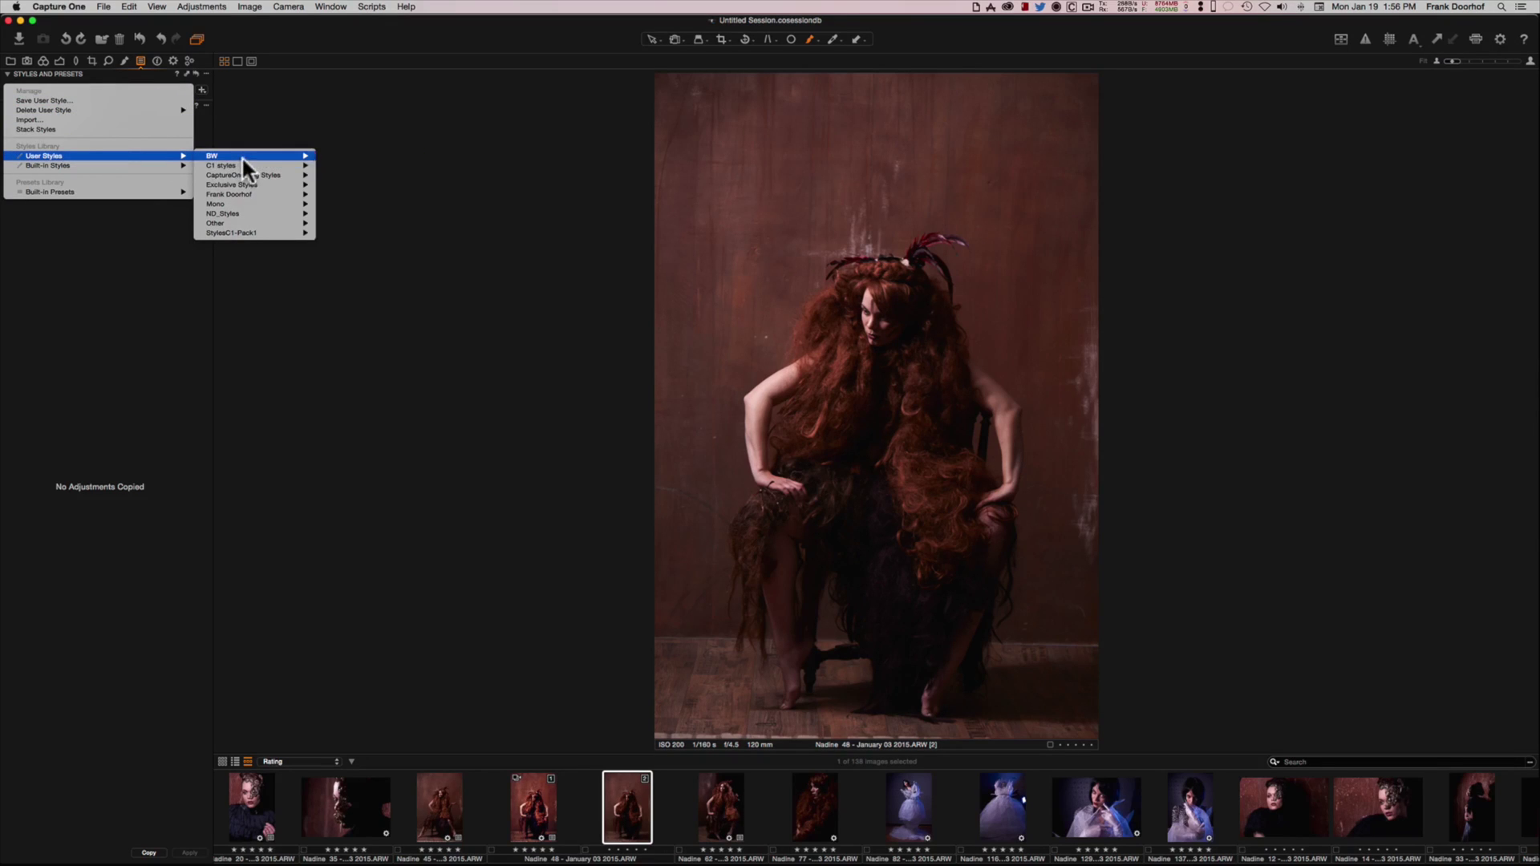
pyautogui.moveTo(252, 184)
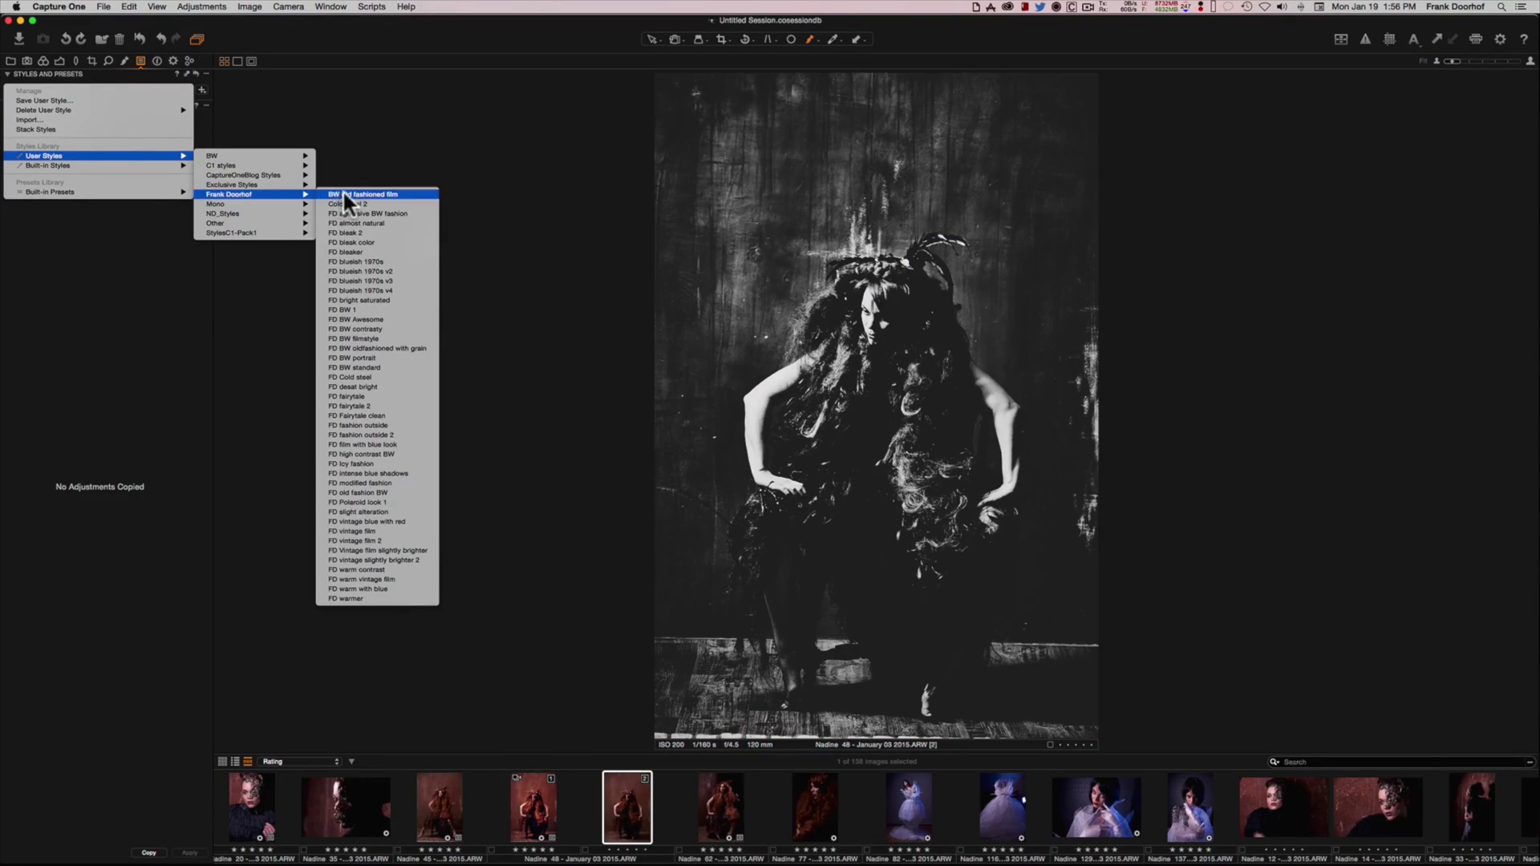
pyautogui.click(344, 190)
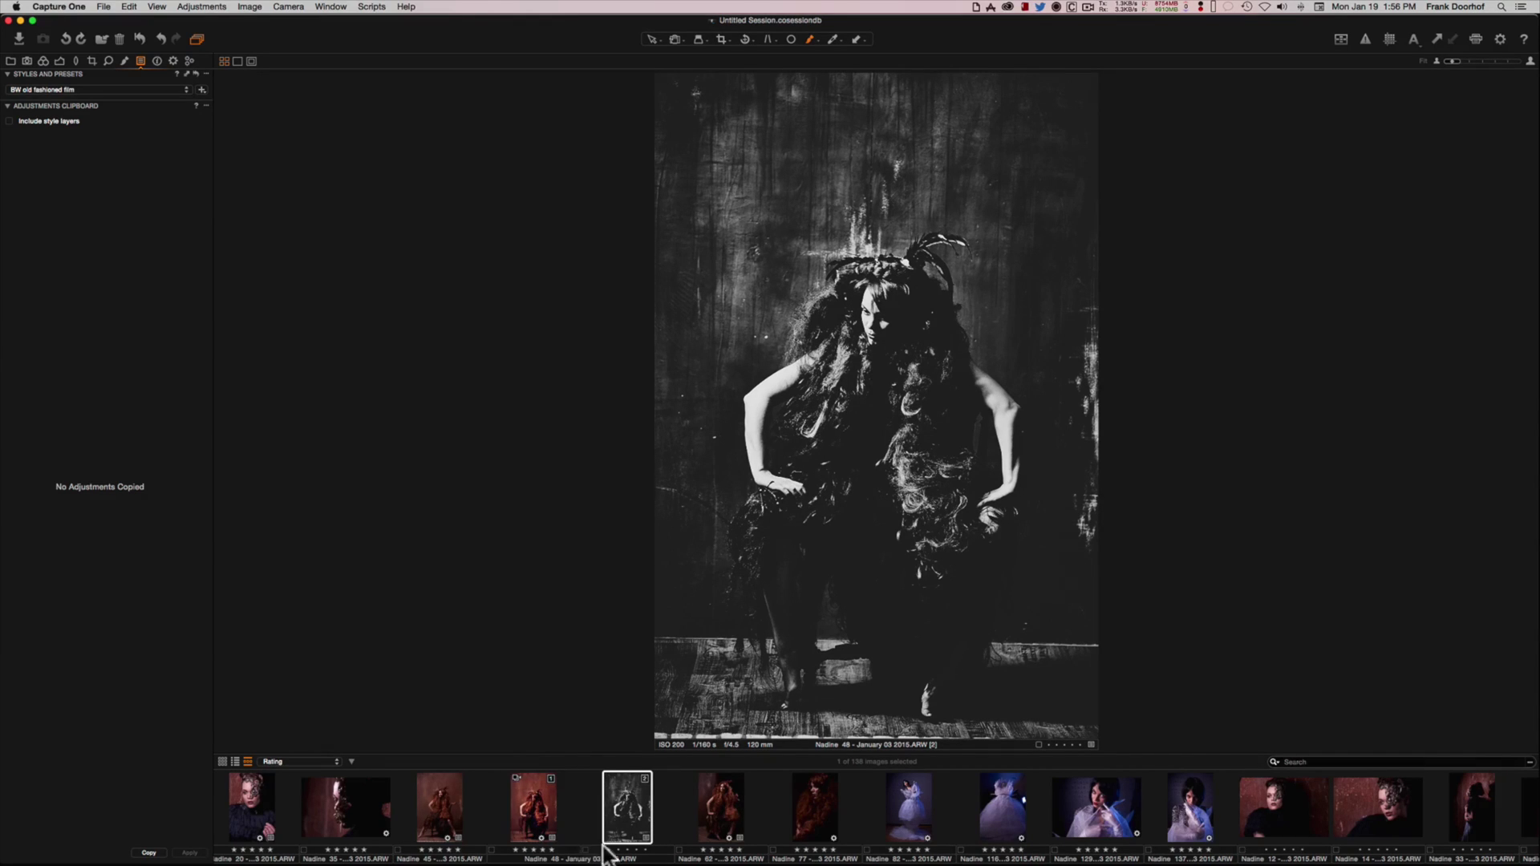
# Delete the black-and-white variant of the portrait.
pyautogui.rightClick(620, 800)
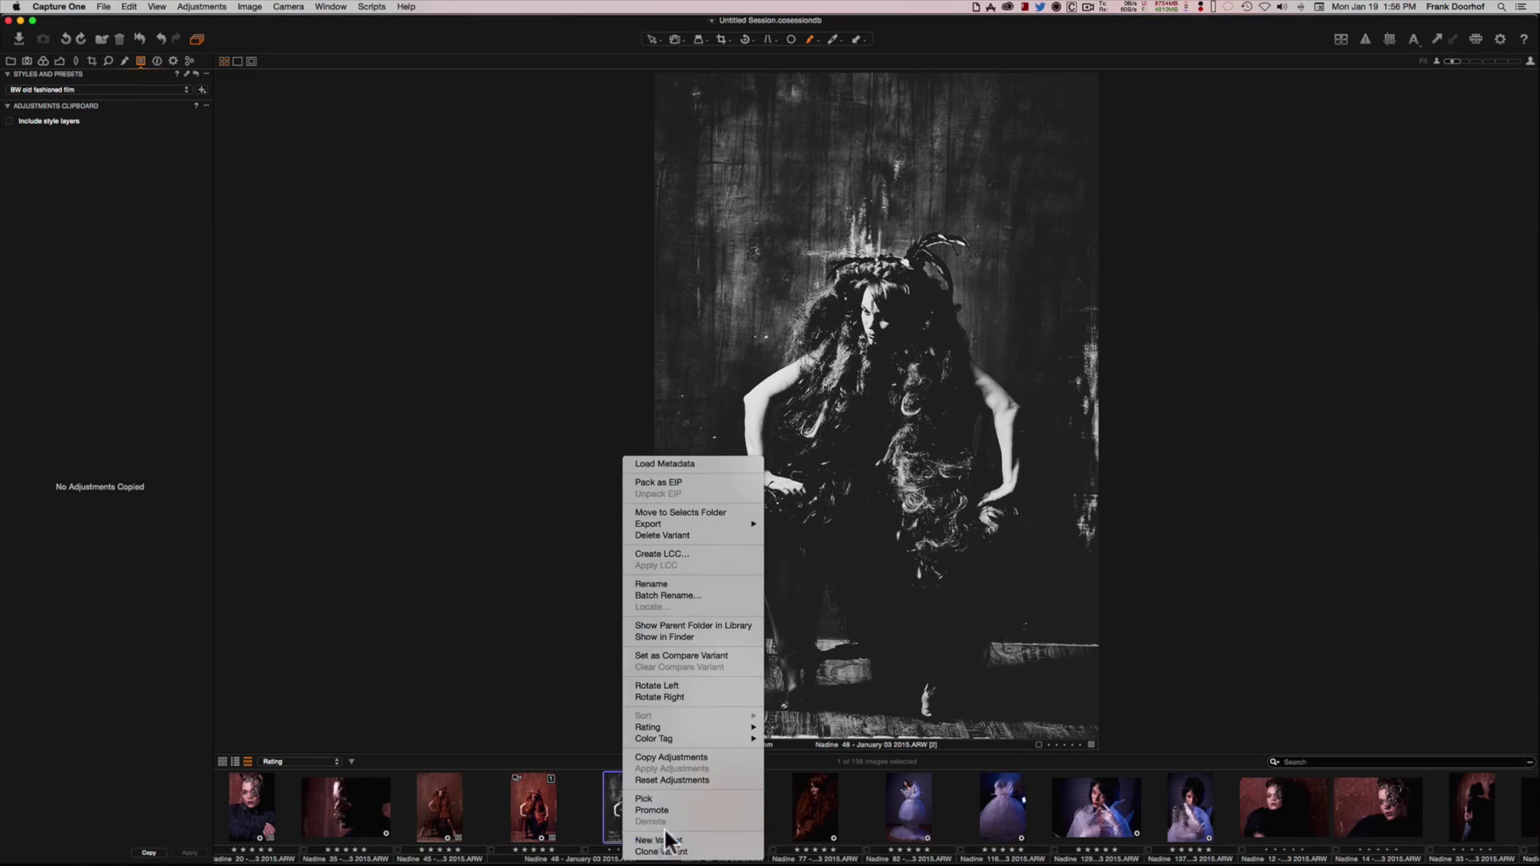
pyautogui.click(663, 535)
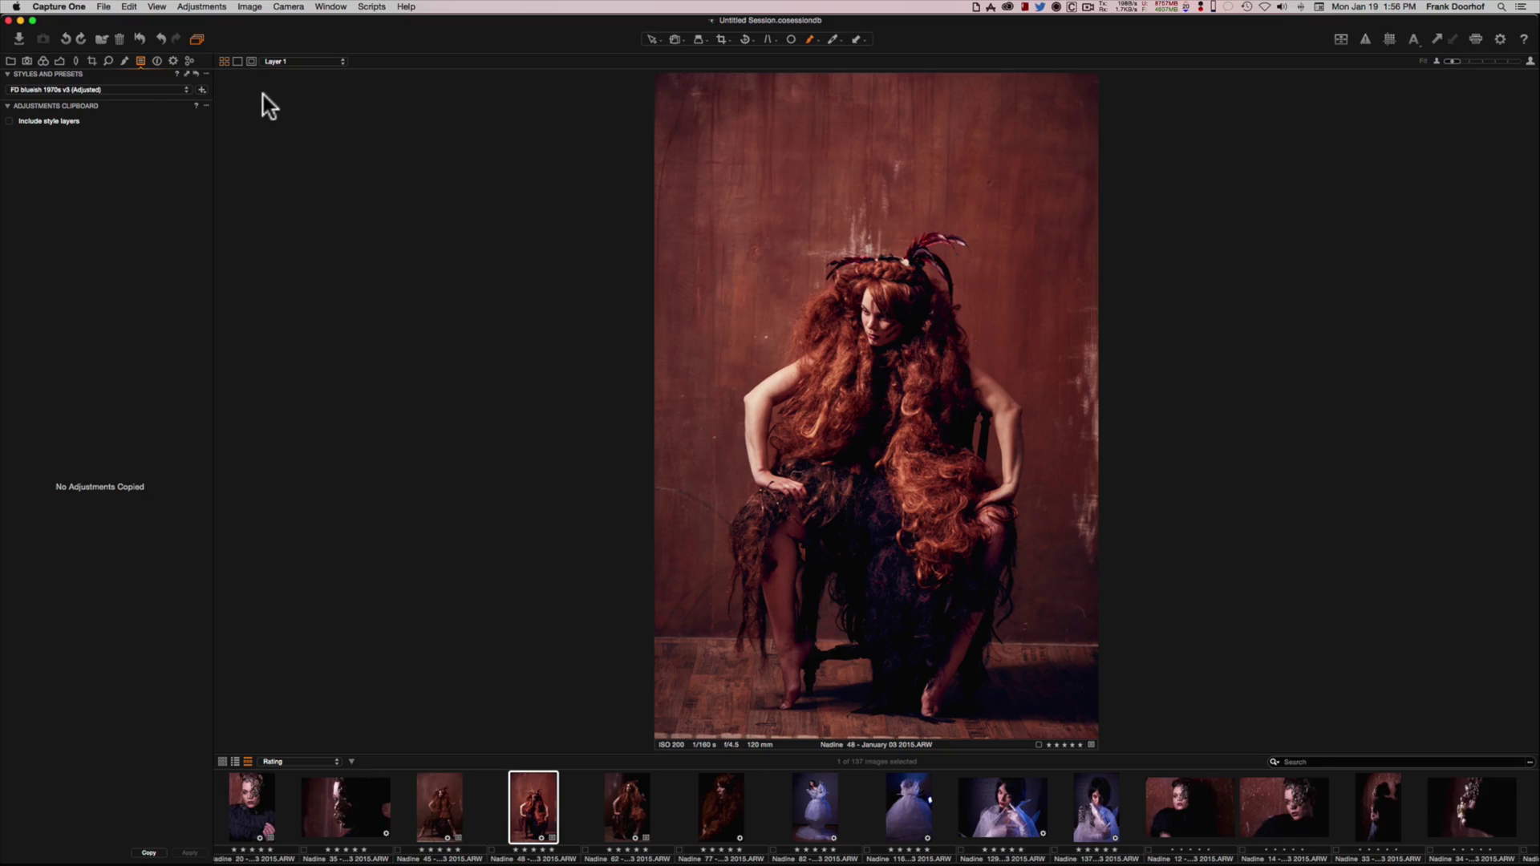
# Enable the TIFF, Internet, JPG Adobe RGB and Untitled Recipe process recipes for exporting the portrait.
pyautogui.click(171, 60)
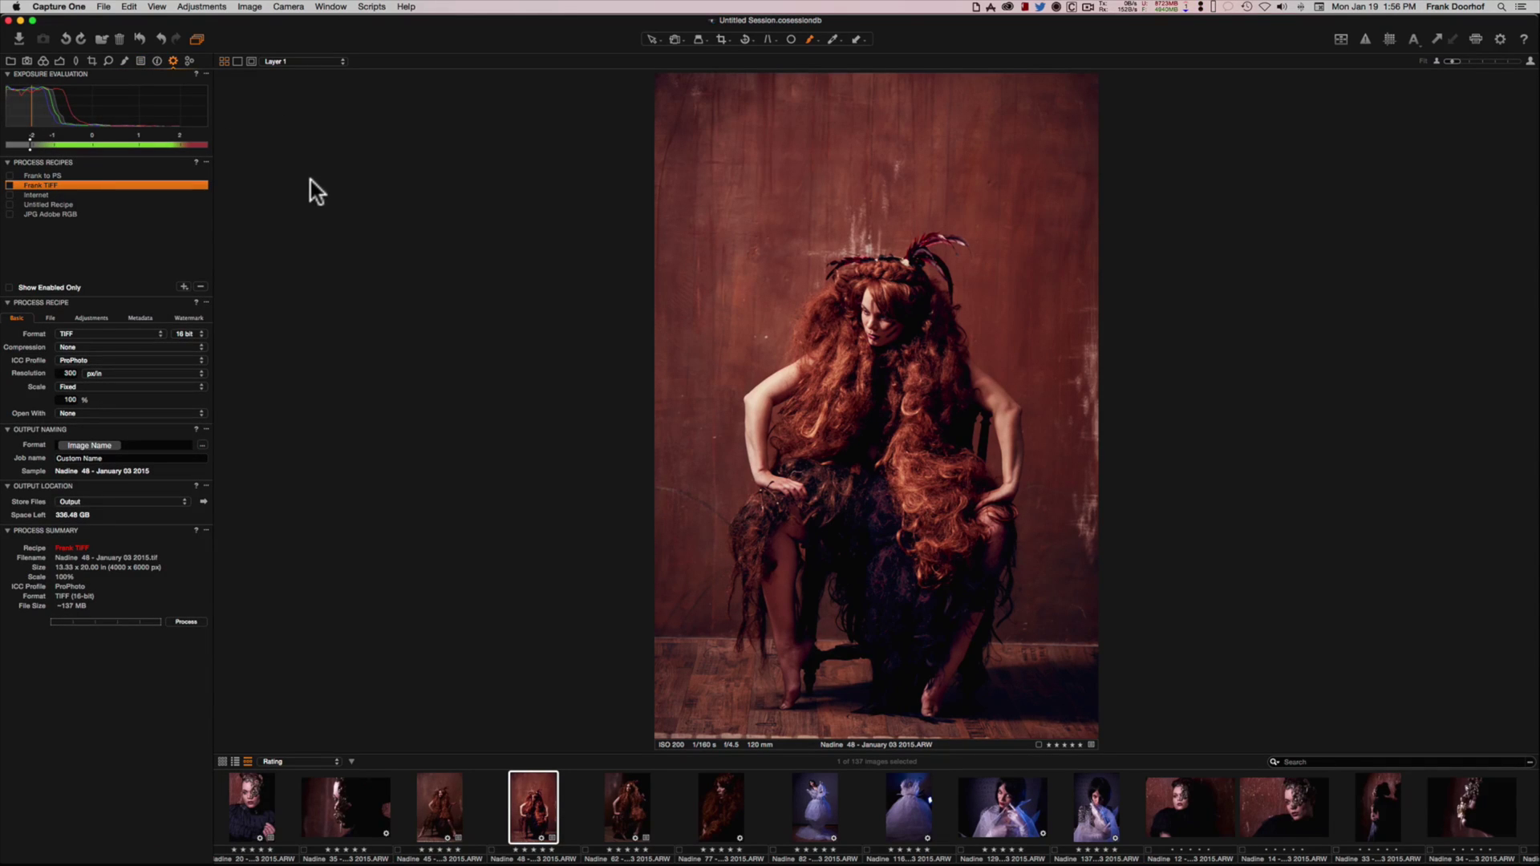
pyautogui.click(9, 186)
pyautogui.click(34, 195)
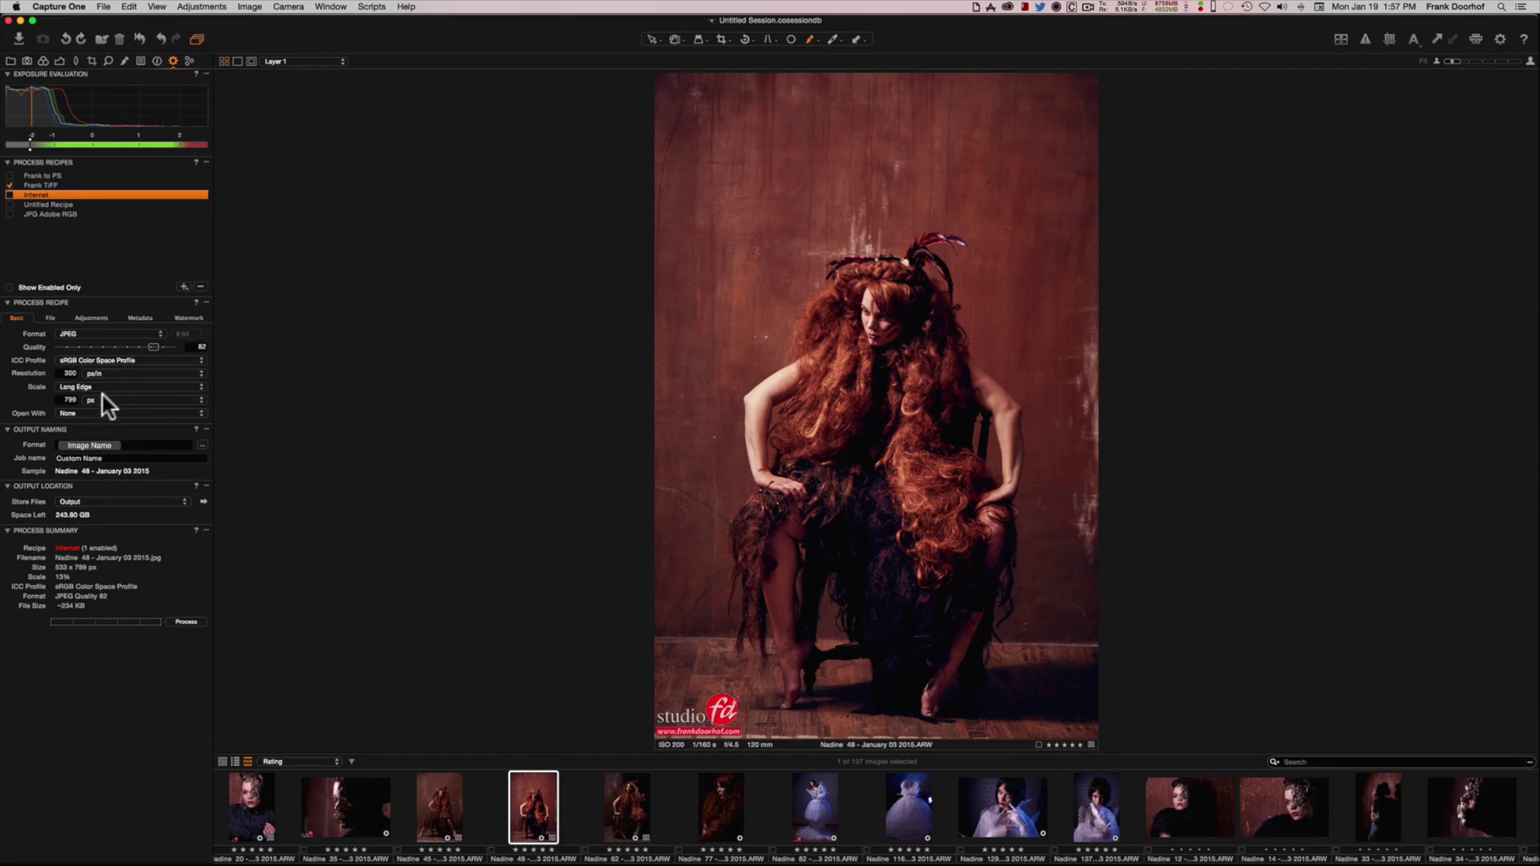
pyautogui.click(11, 195)
pyautogui.click(34, 214)
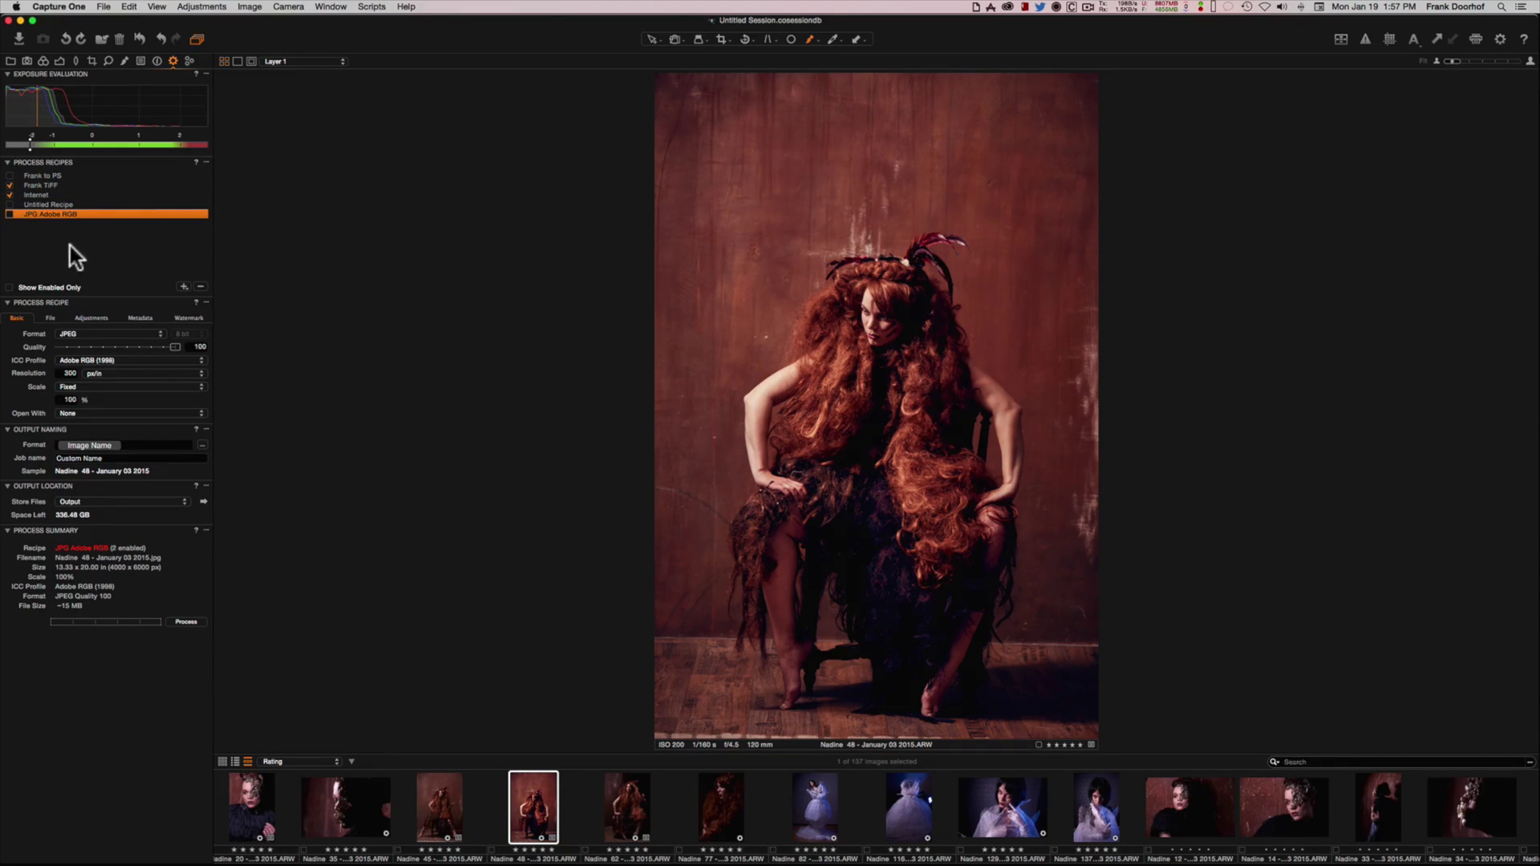
pyautogui.click(10, 214)
pyautogui.click(10, 204)
# Disable all enabled process recipes and select the recipe that opens its TIFF in Adobe Photoshop CC 2014.
pyautogui.click(9, 214)
pyautogui.click(10, 204)
pyautogui.click(10, 195)
pyautogui.click(11, 185)
pyautogui.click(48, 186)
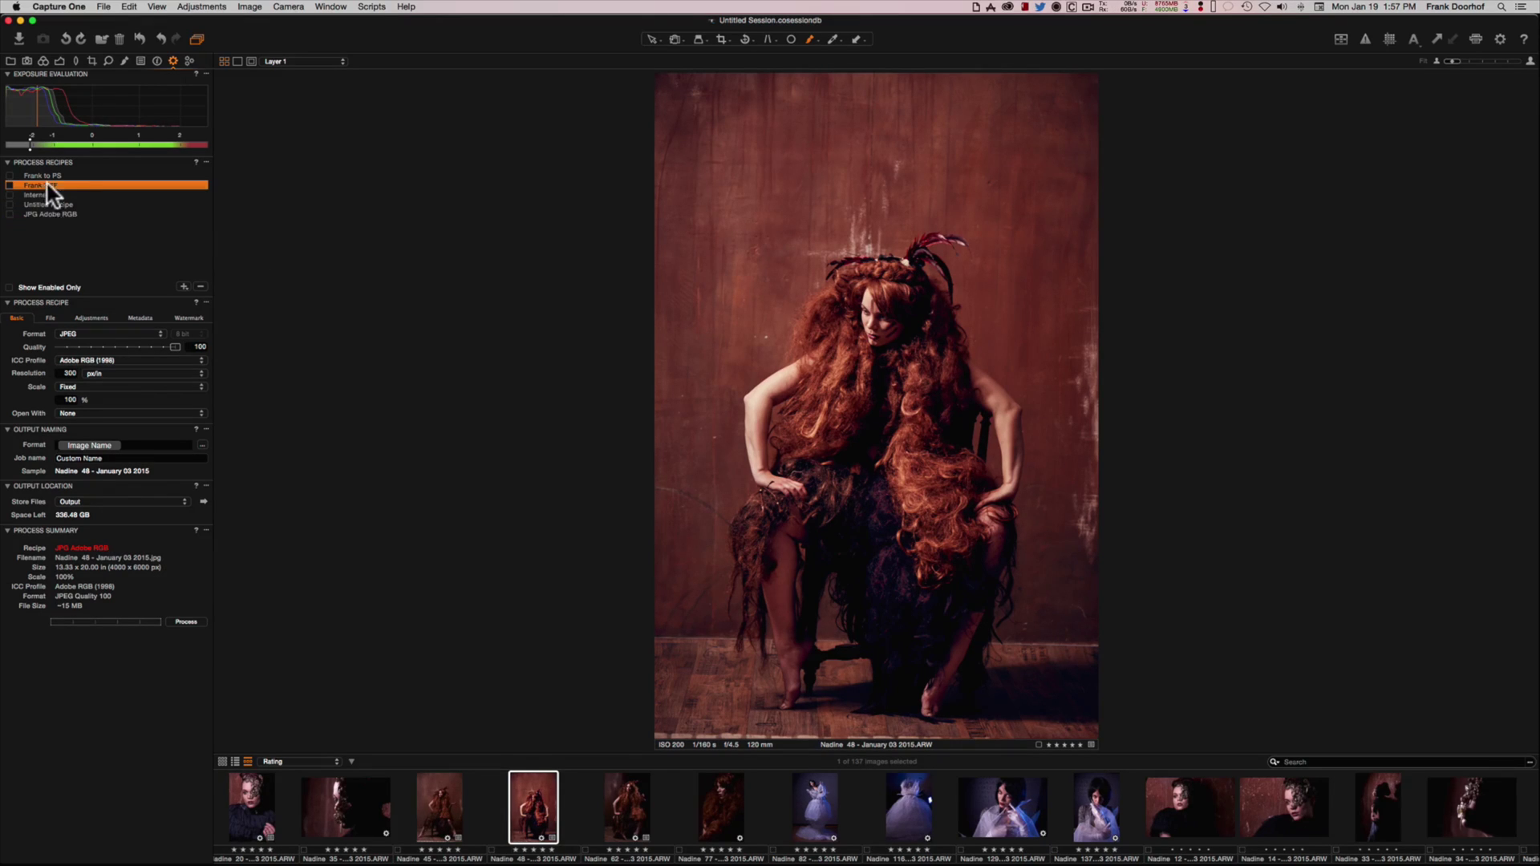
pyautogui.click(51, 176)
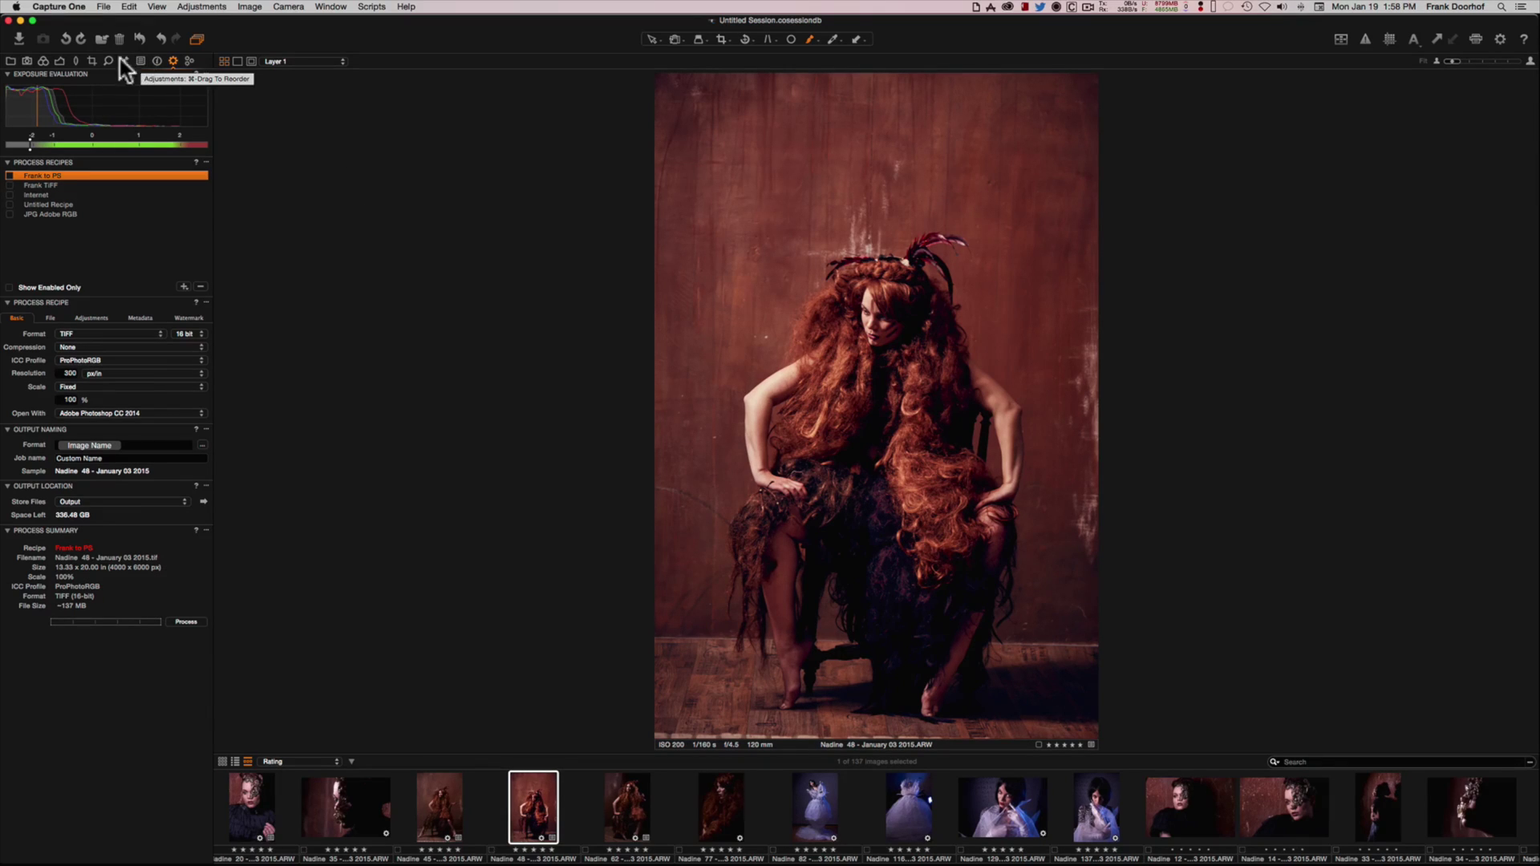
# Show the magazine cover overlay on the portrait, move it down to vertical offset 7, and set its opacity to 41.
pyautogui.click(92, 61)
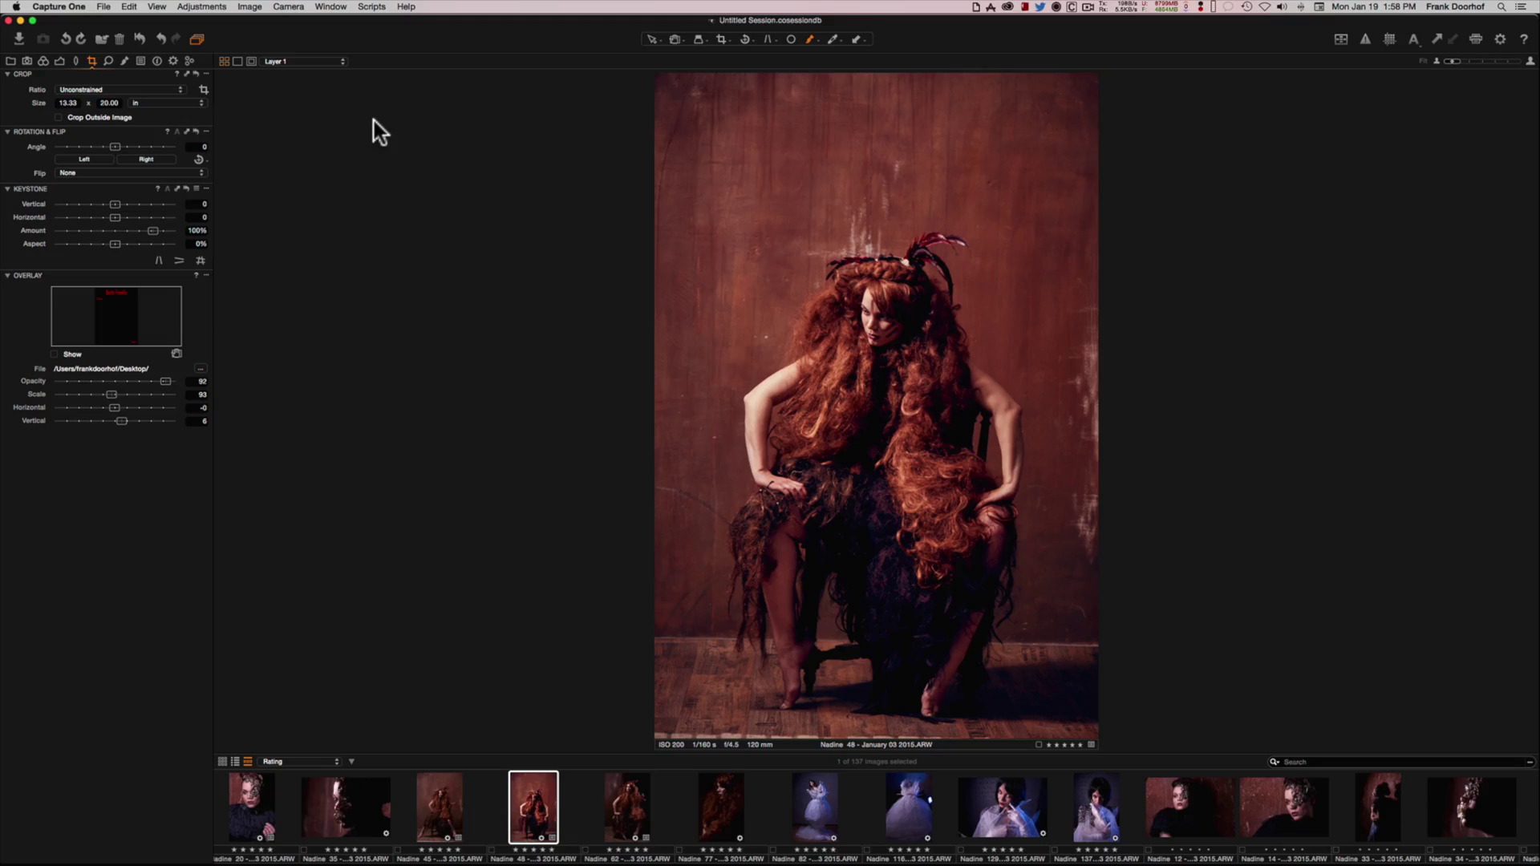
pyautogui.click(54, 353)
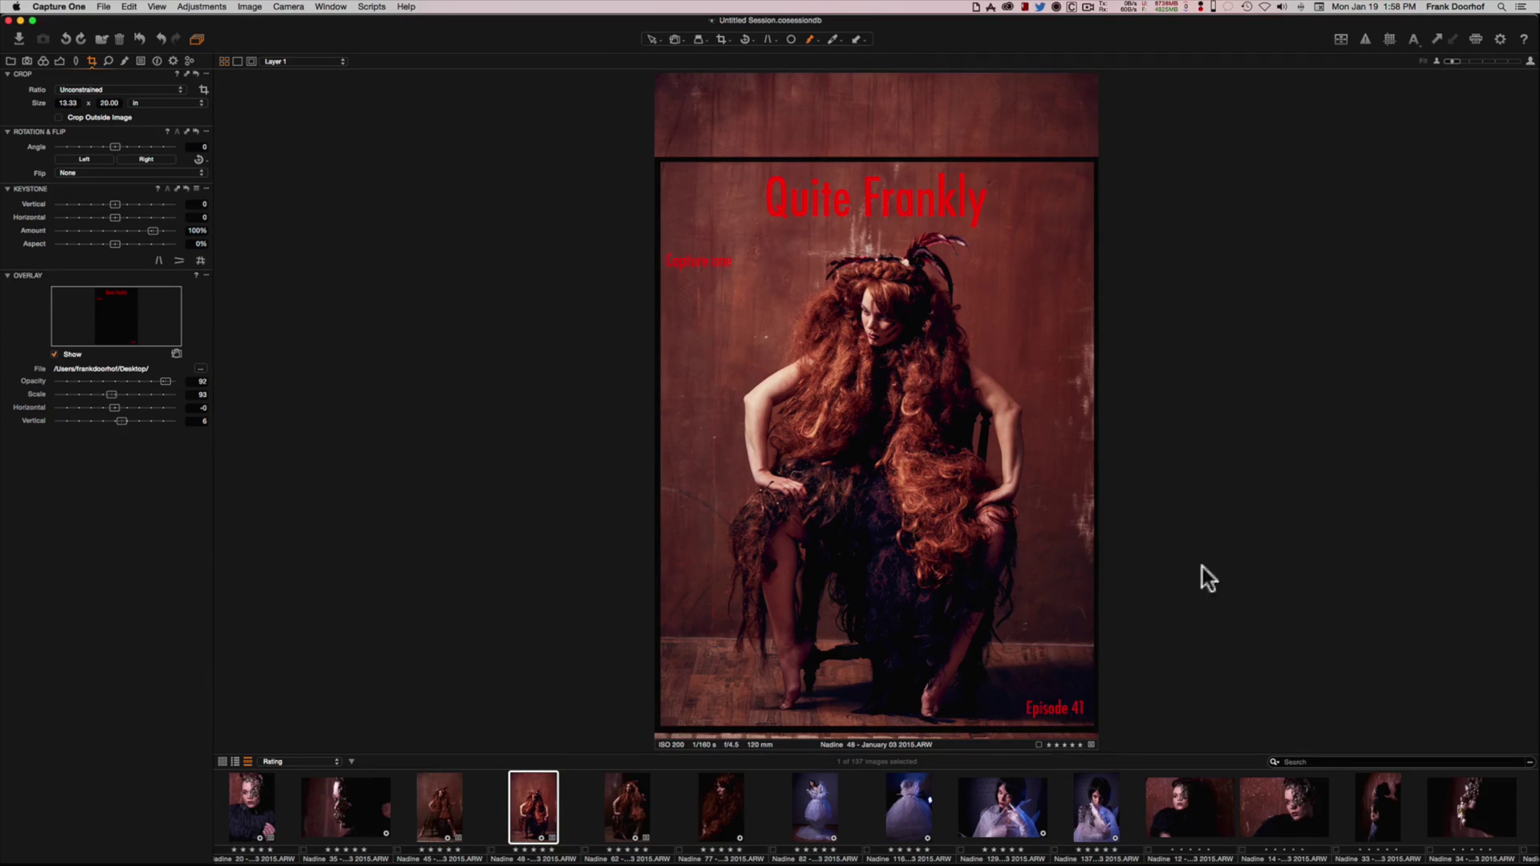
pyautogui.click(177, 353)
pyautogui.moveTo(930, 348); pyautogui.dragTo(936, 331)
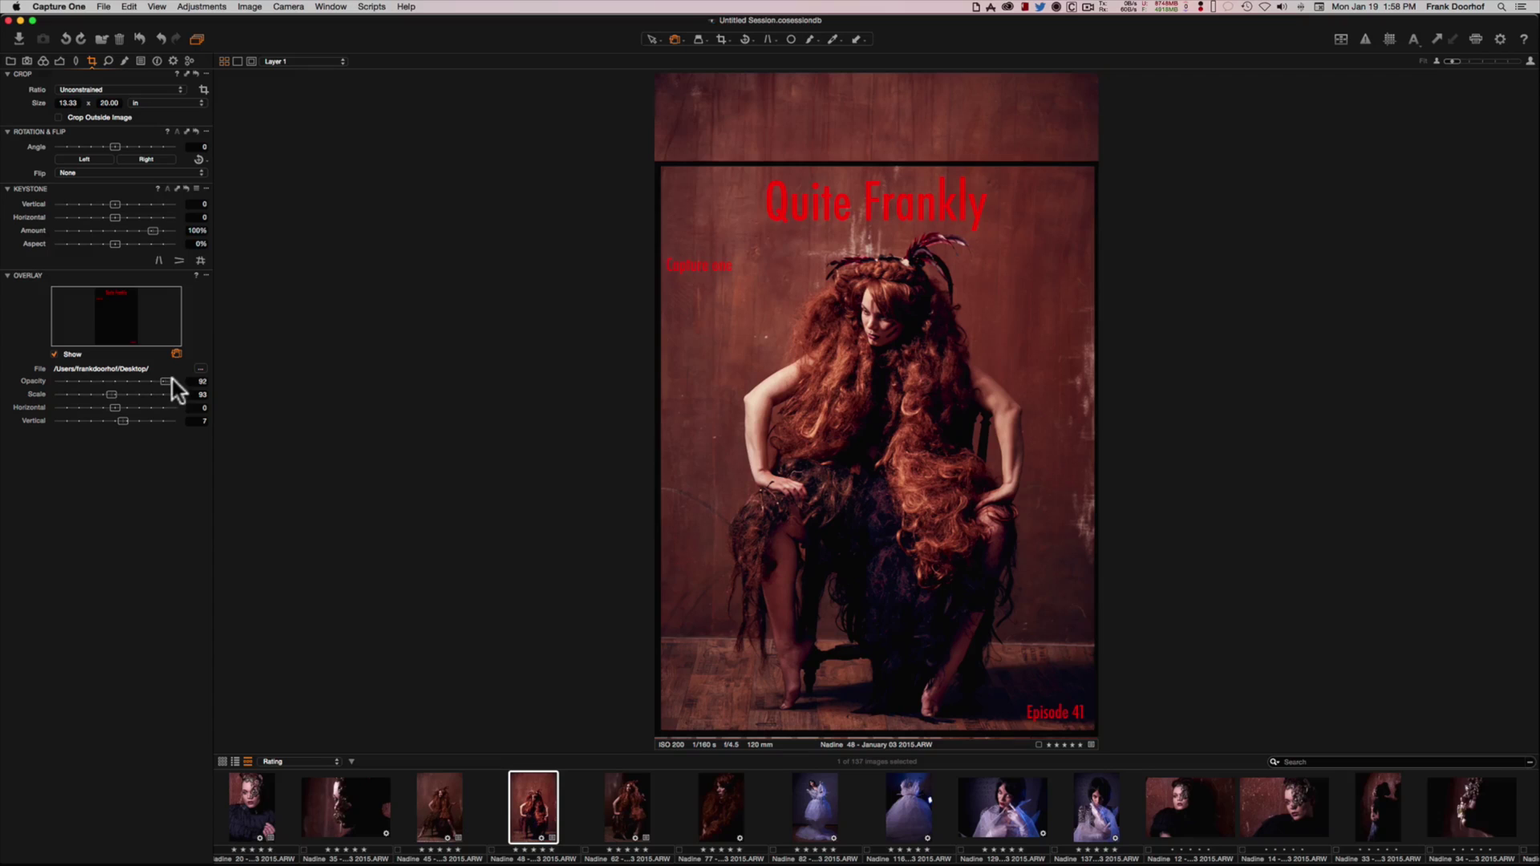
pyautogui.moveTo(138, 380); pyautogui.dragTo(104, 382)
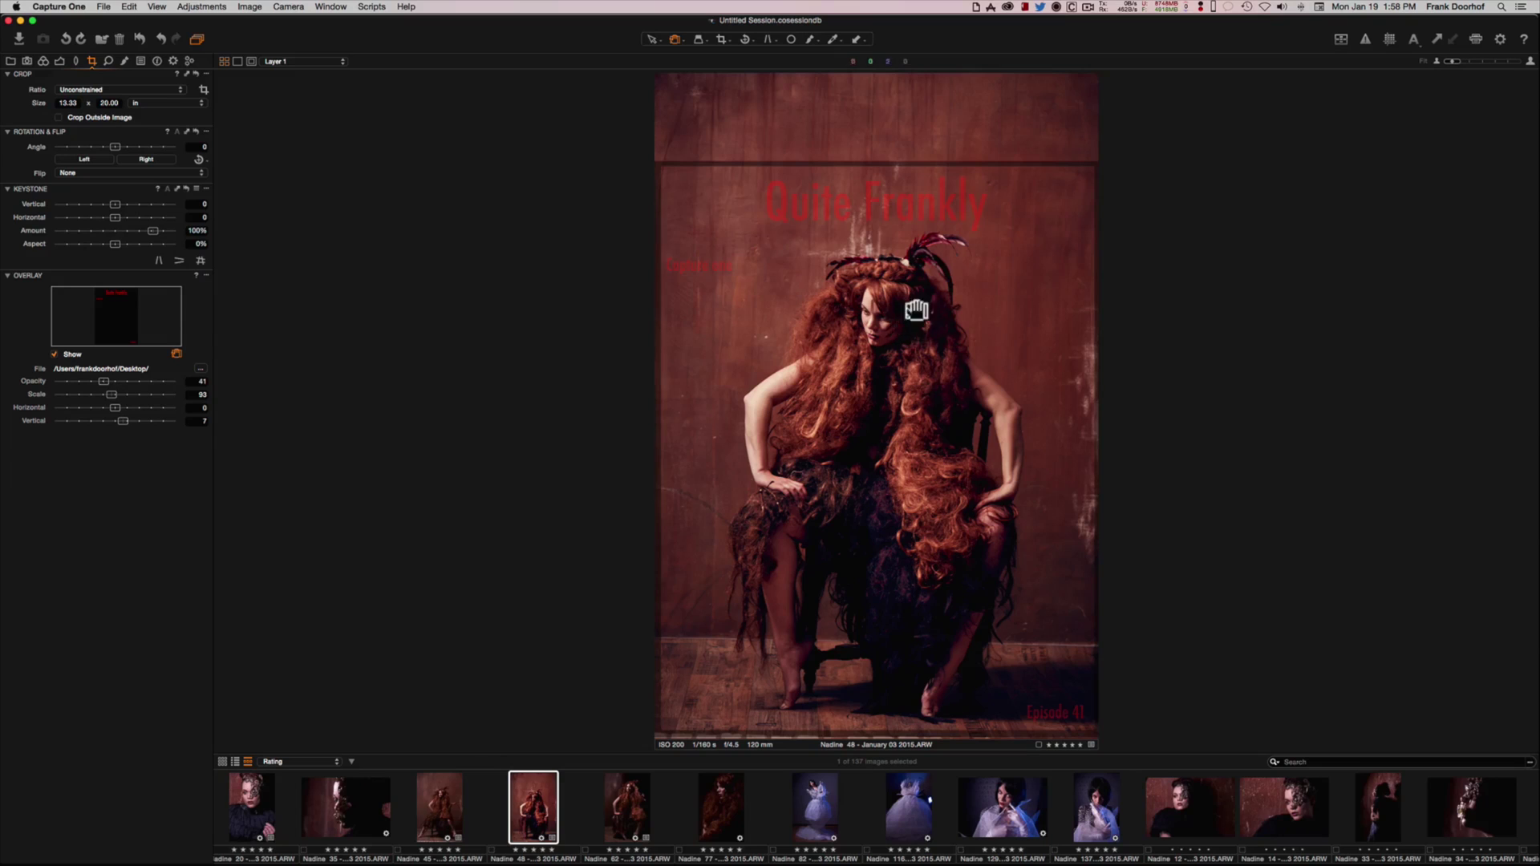
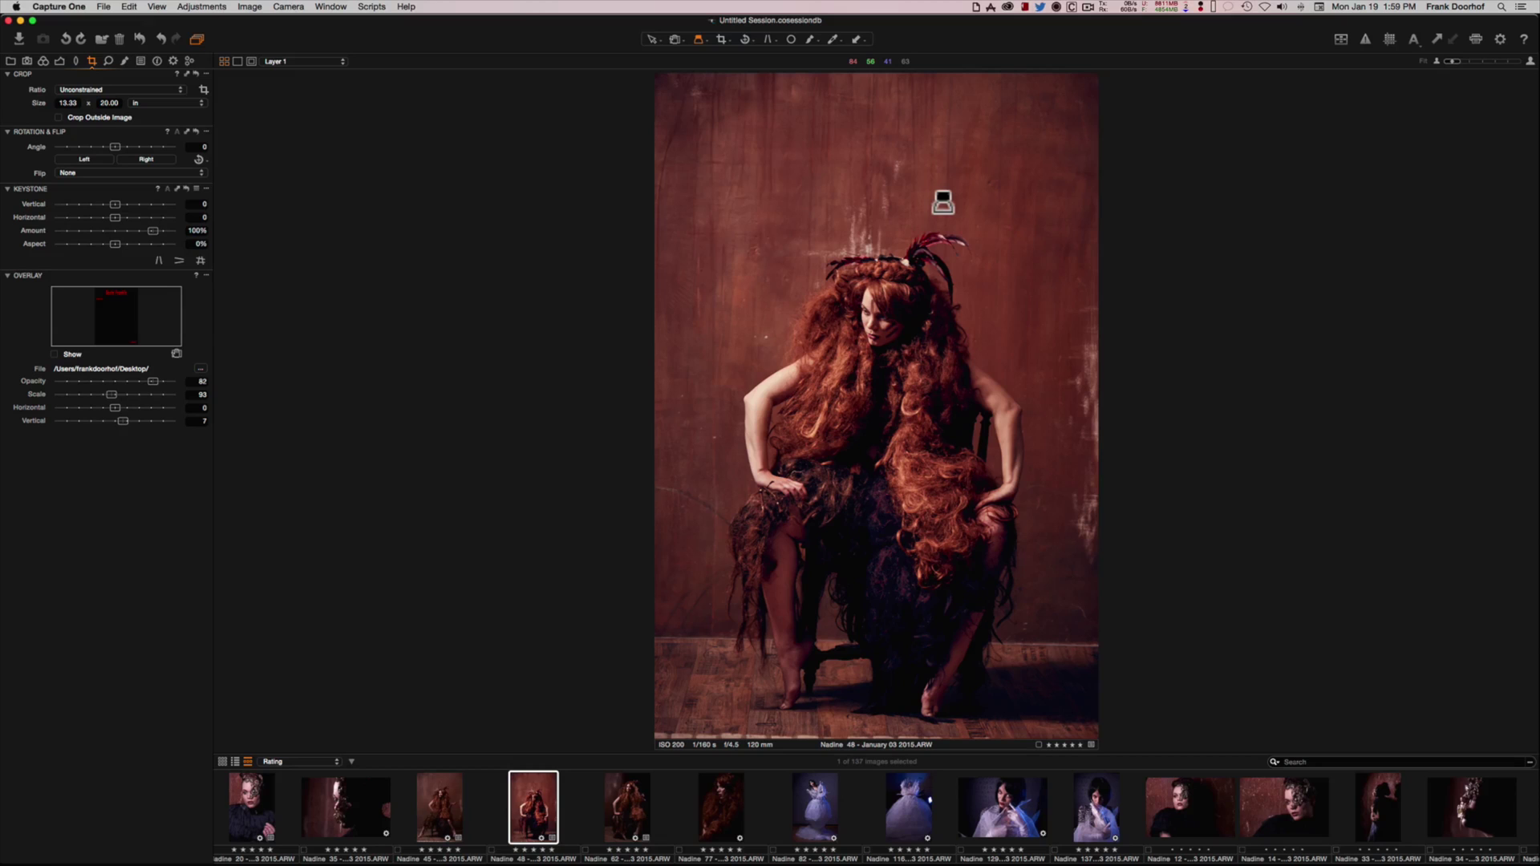
# Inspect the model's face and hair at high magnification with the Loupe.
pyautogui.moveTo(868, 303); pyautogui.dragTo(1076, 268)
pyautogui.moveTo(870, 306); pyautogui.dragTo(870, 307)
pyautogui.moveTo(842, 365); pyautogui.dragTo(846, 361)
pyautogui.moveTo(875, 308); pyautogui.dragTo(950, 281)
# Turn on the focus mask to inspect the sharp areas of the portrait, and turn it off again.
pyautogui.click(157, 7)
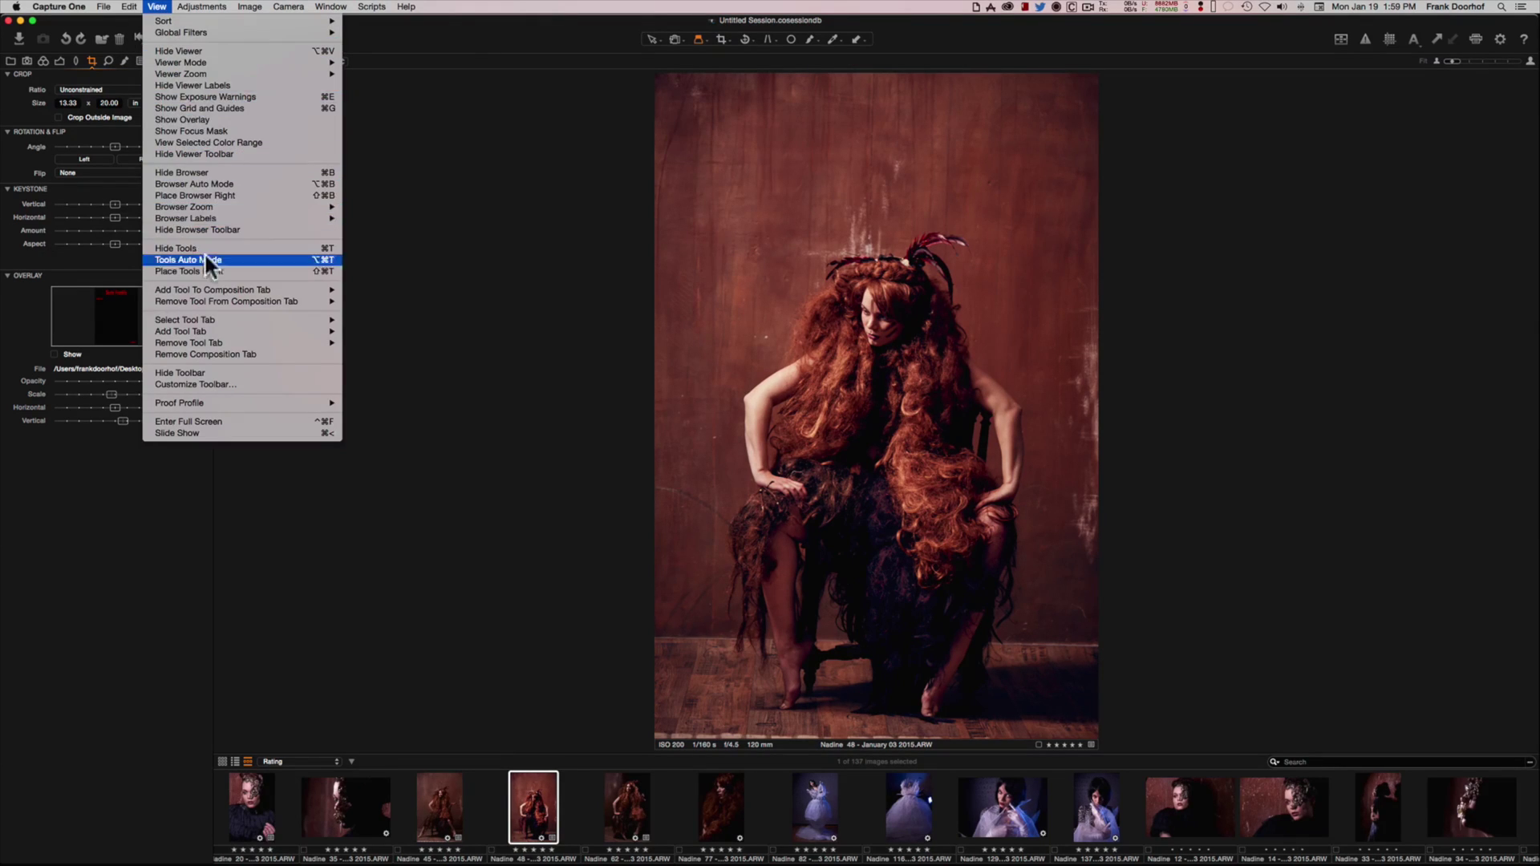
pyautogui.click(210, 130)
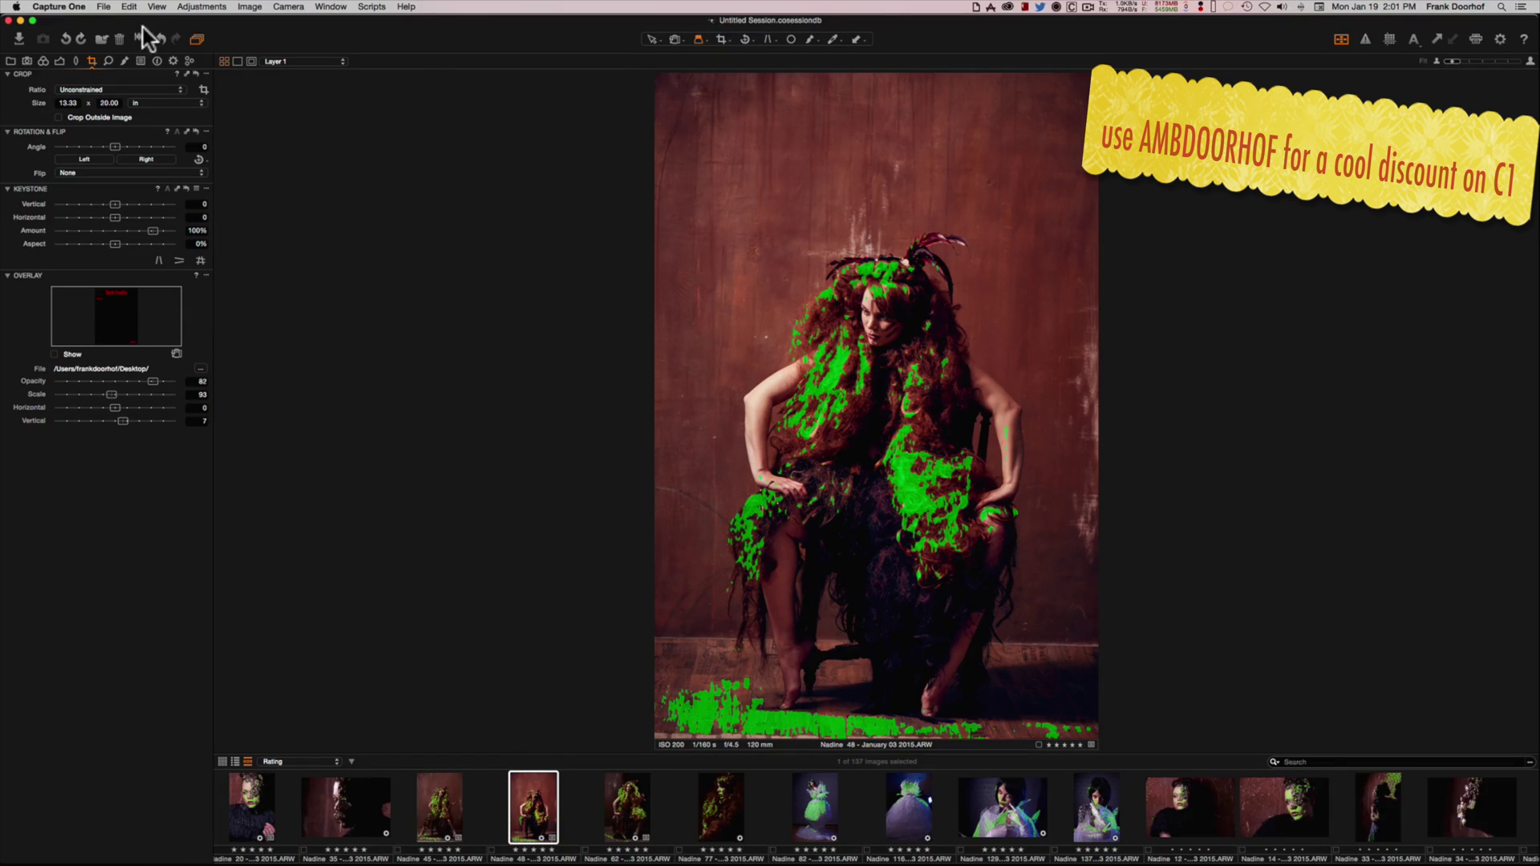
pyautogui.click(158, 7)
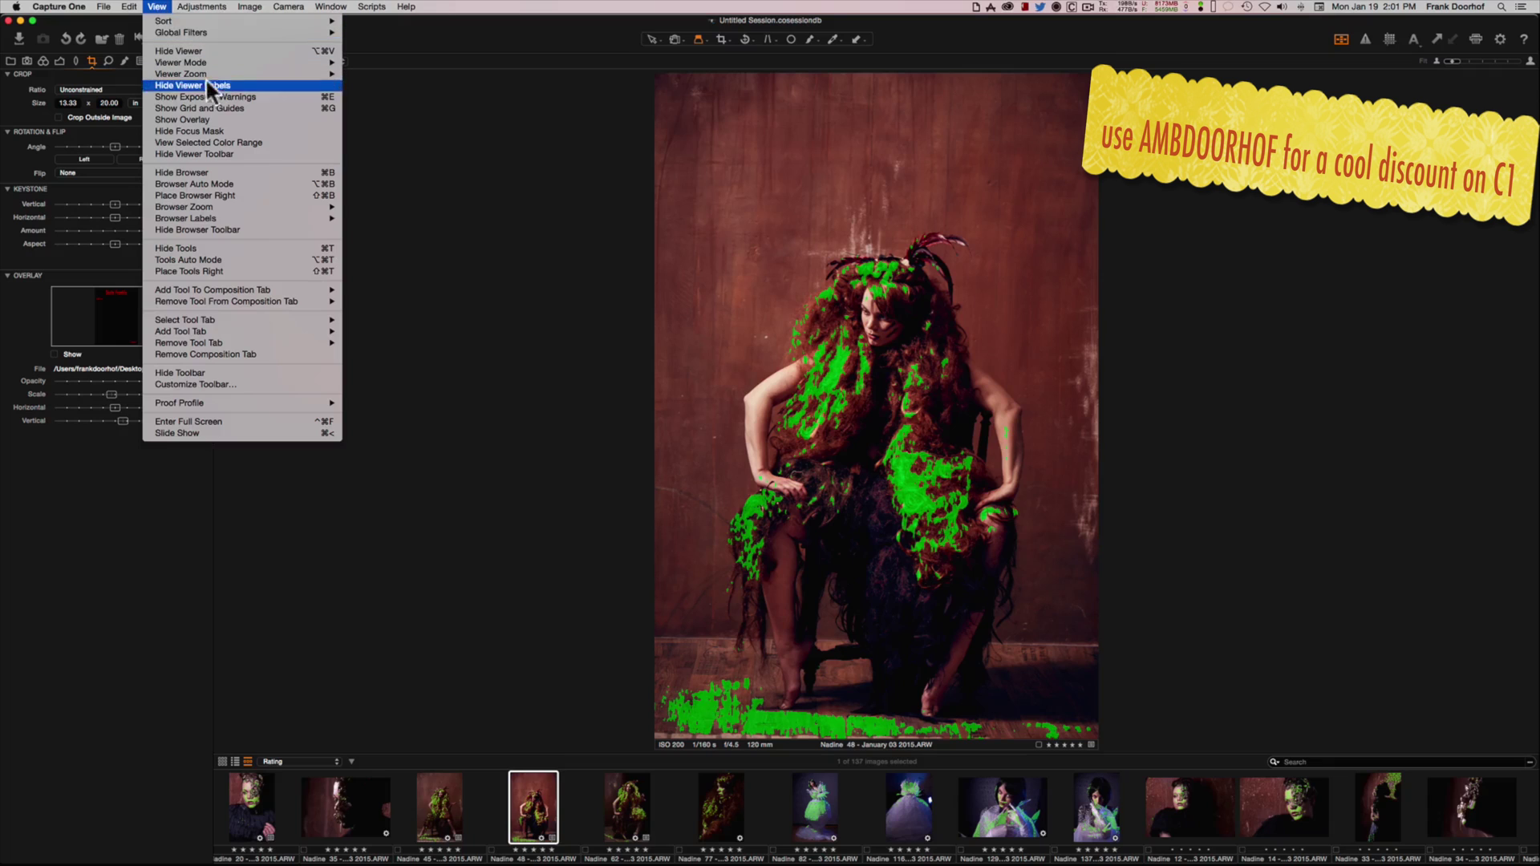
pyautogui.click(221, 128)
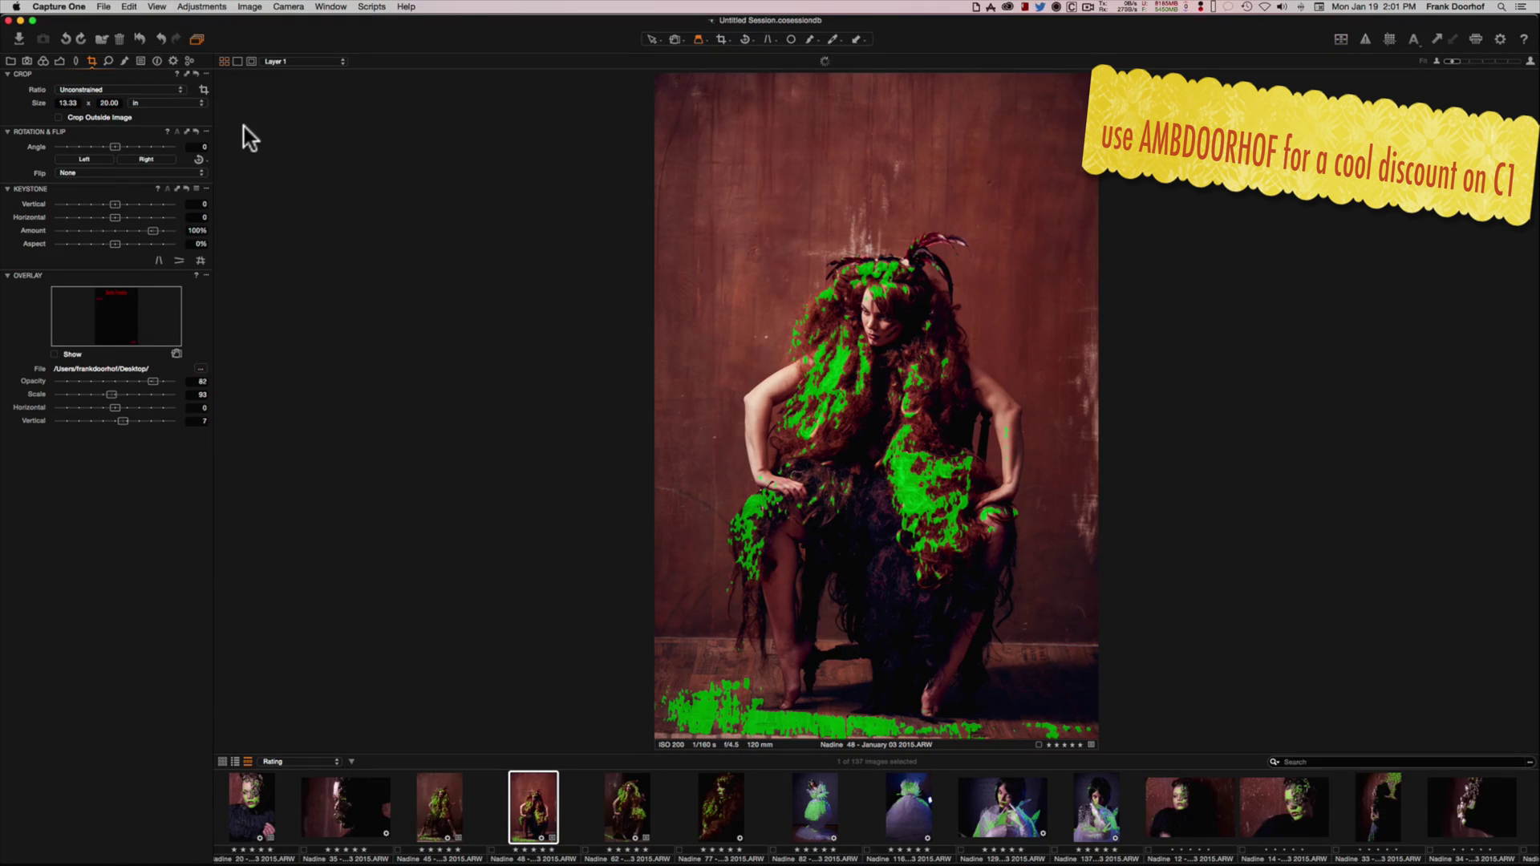